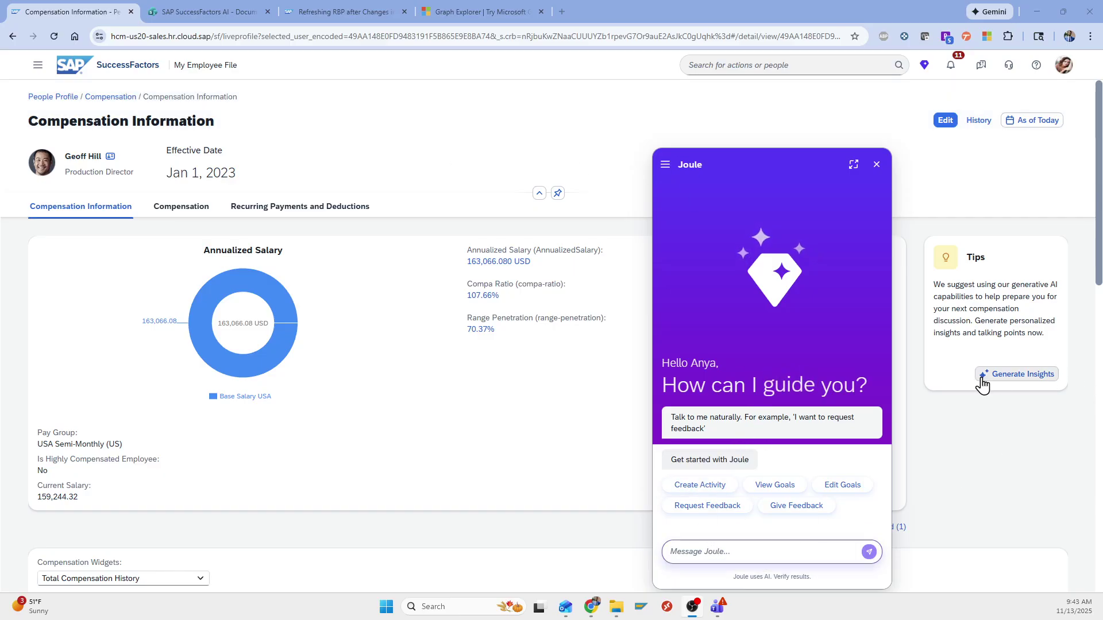
Step: Generate AI insights on this employee's compensation from the Tips card
{"action": "left_click", "coordinate": [1038, 383]}
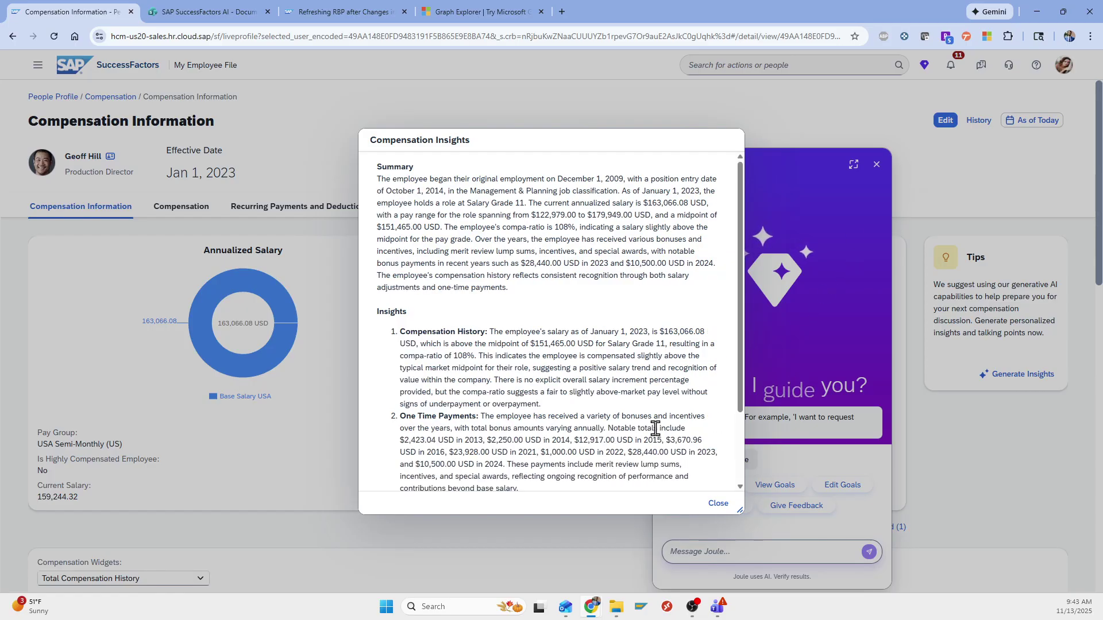
Step: Read through the Compensation Insights, expand Data Sources, and close the window
{"action": "scroll", "coordinate": [660, 392], "scroll_direction": "down", "scroll_amount": 3}
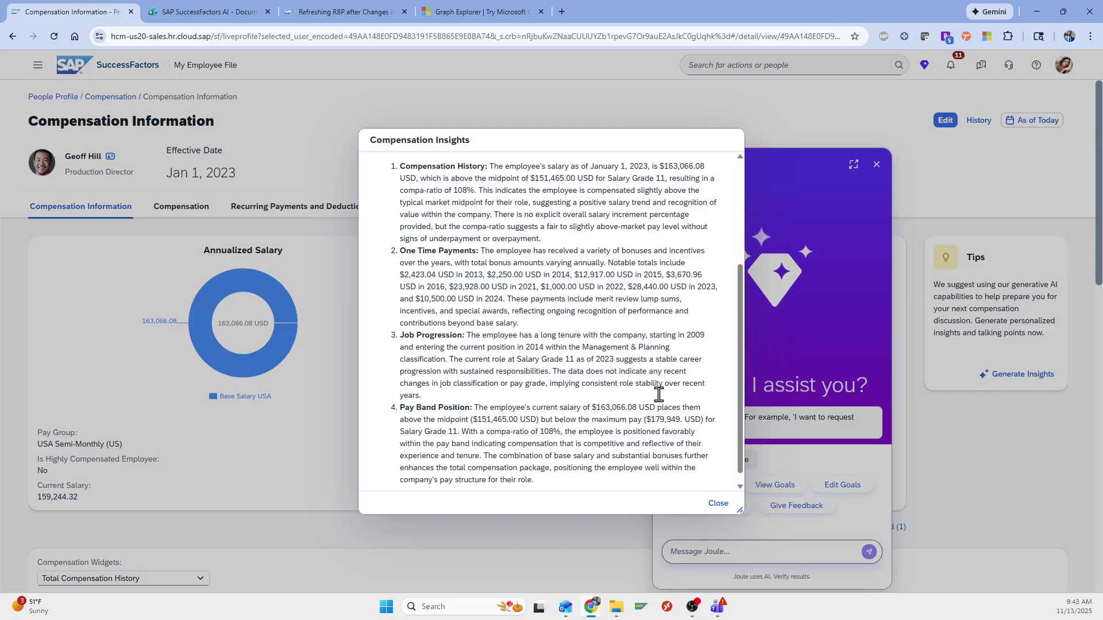
{"action": "scroll", "coordinate": [589, 394], "scroll_direction": "down", "scroll_amount": 1}
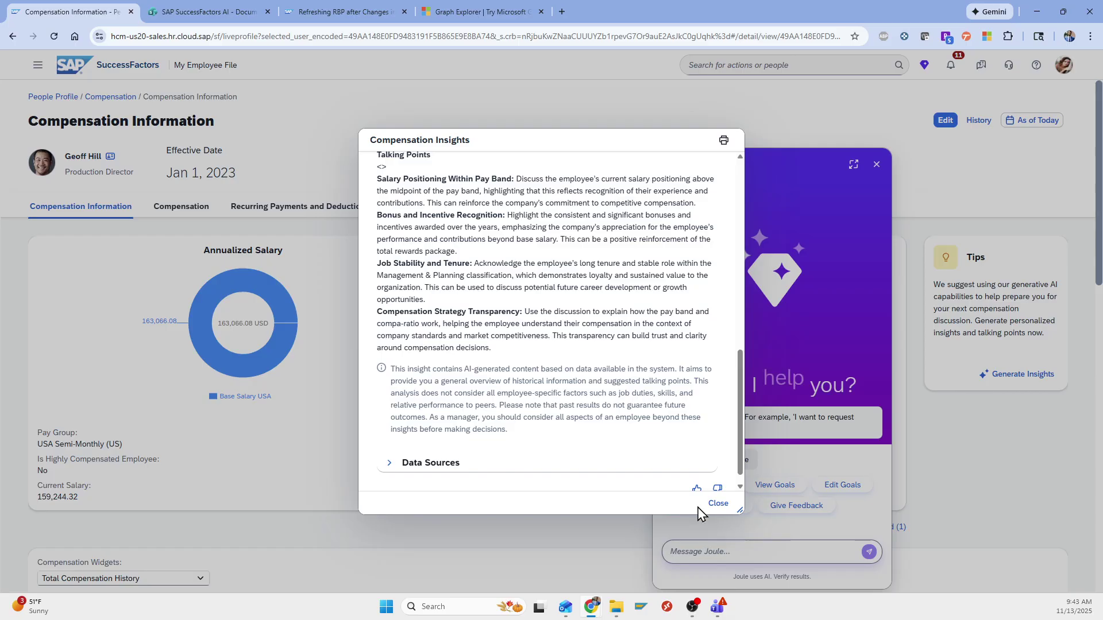
{"action": "left_click", "coordinate": [389, 468]}
{"action": "scroll", "coordinate": [593, 414], "scroll_direction": "down", "scroll_amount": 2}
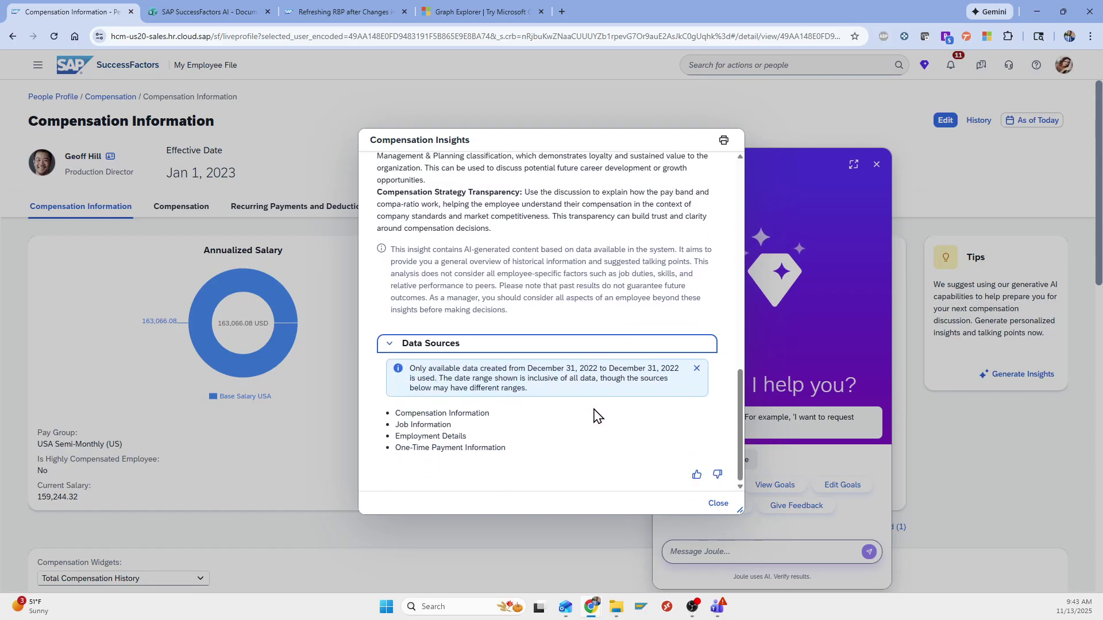
{"action": "left_click", "coordinate": [717, 504]}
{"action": "left_click", "coordinate": [758, 65]}
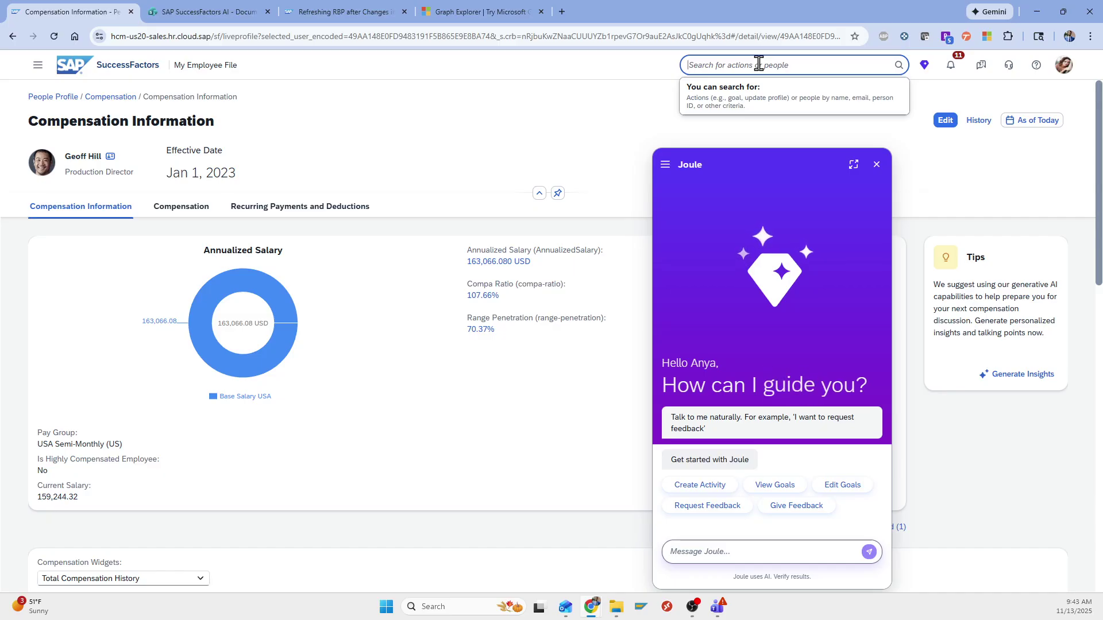
Step: Open AI Services Administration via 'AI Servi' search and scroll through its feature settings
{"action": "type", "text": "AI Se"}
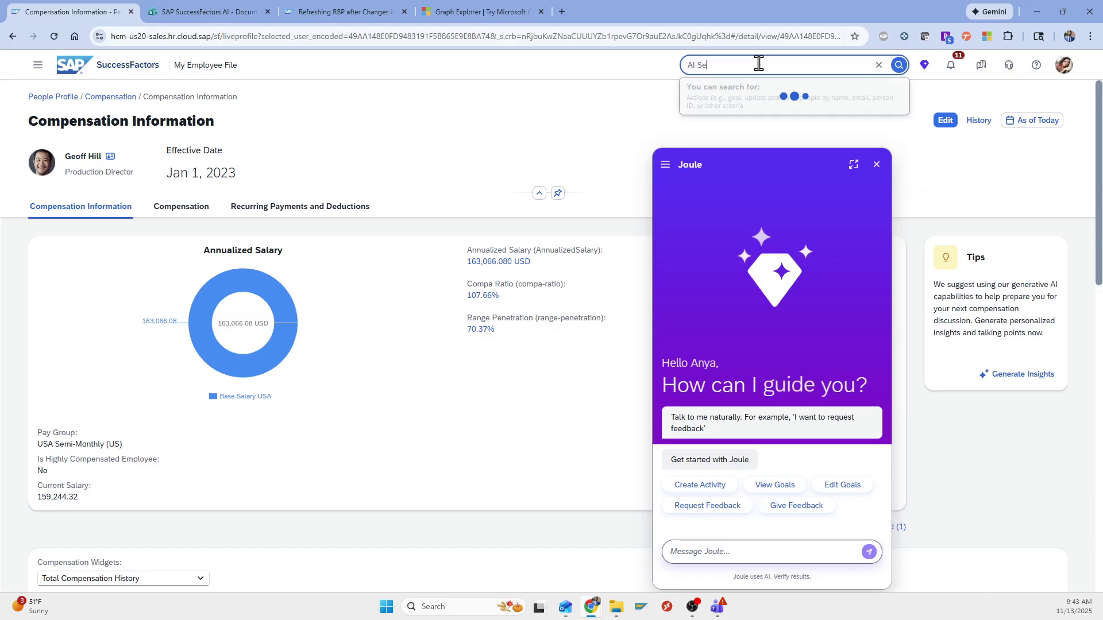
{"action": "type", "text": "rvi"}
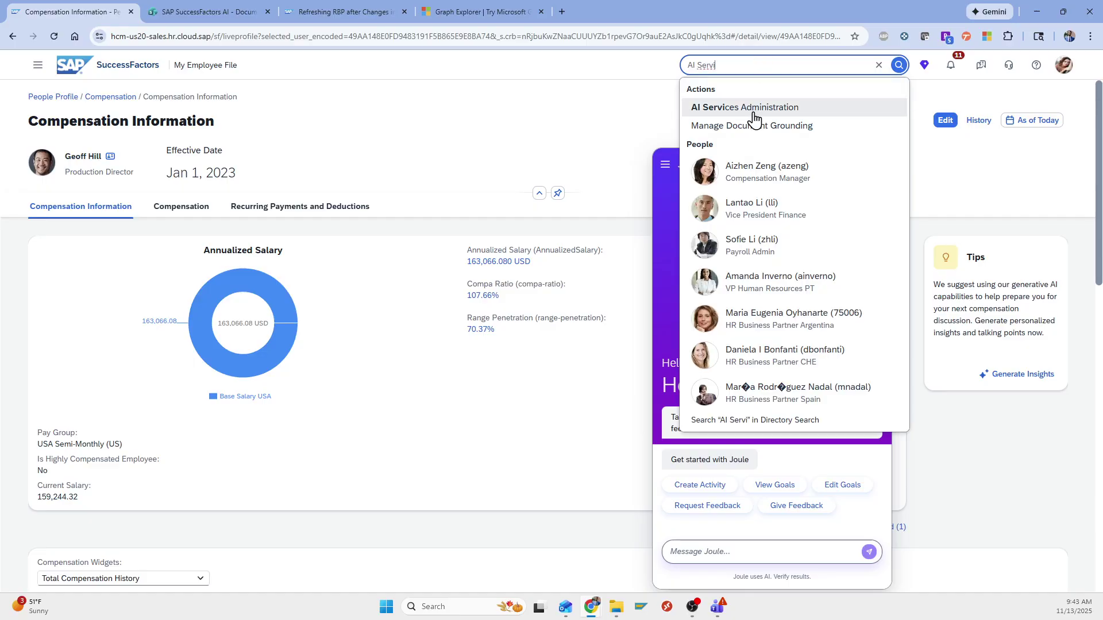
{"action": "left_click", "coordinate": [754, 111]}
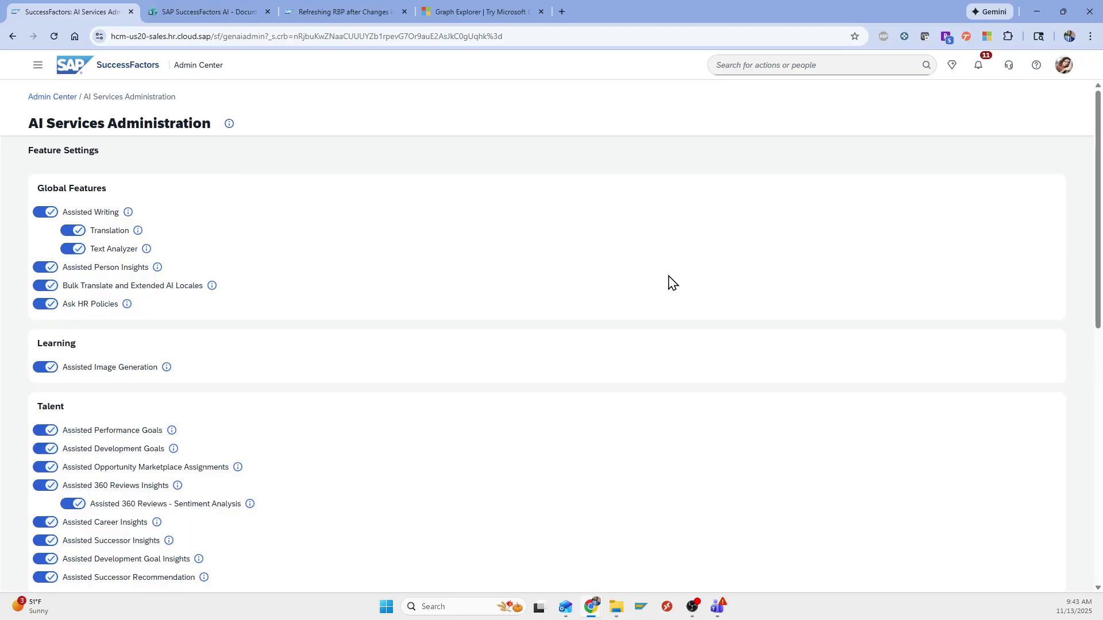
{"action": "scroll", "coordinate": [522, 333], "scroll_direction": "down", "scroll_amount": 1}
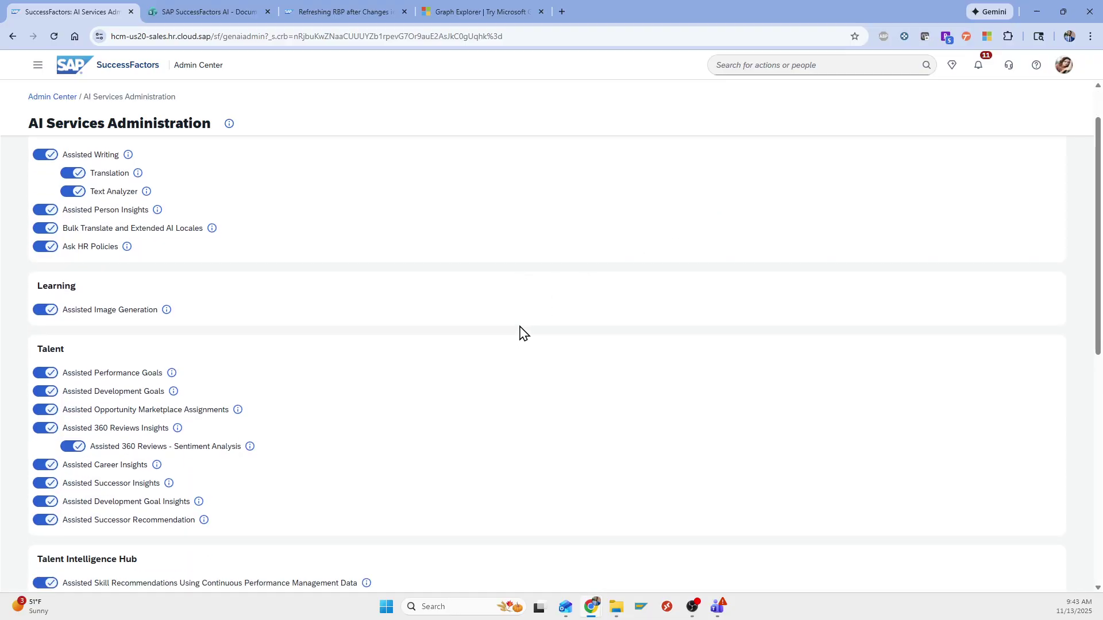
{"action": "scroll", "coordinate": [59, 202], "scroll_direction": "up", "scroll_amount": 1}
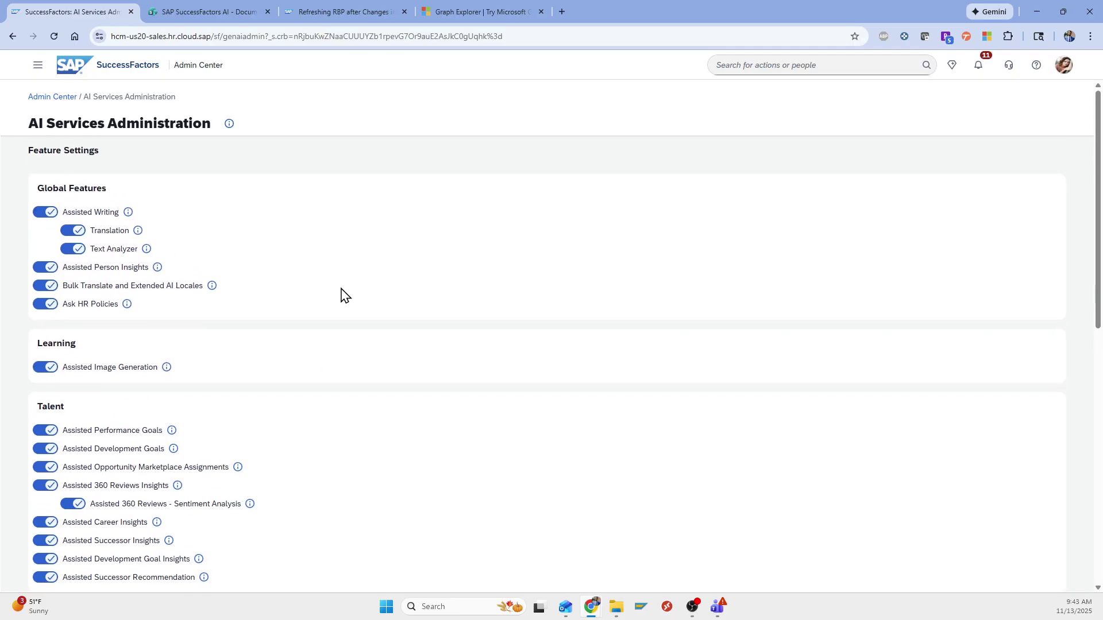
{"action": "scroll", "coordinate": [283, 347], "scroll_direction": "down", "scroll_amount": 5}
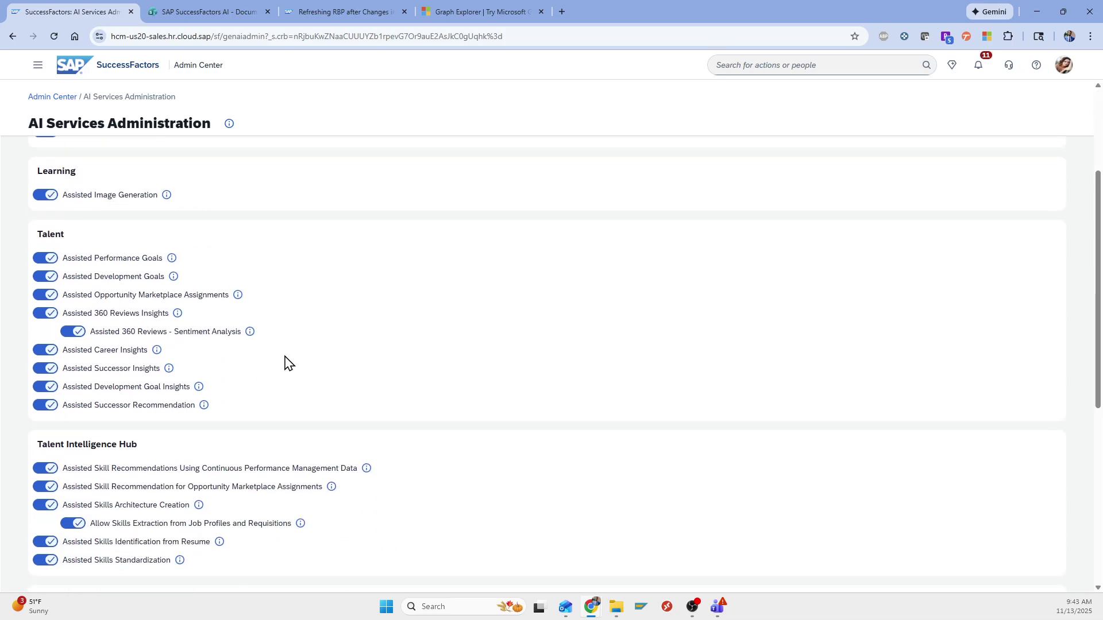
{"action": "scroll", "coordinate": [180, 389], "scroll_direction": "down", "scroll_amount": 3}
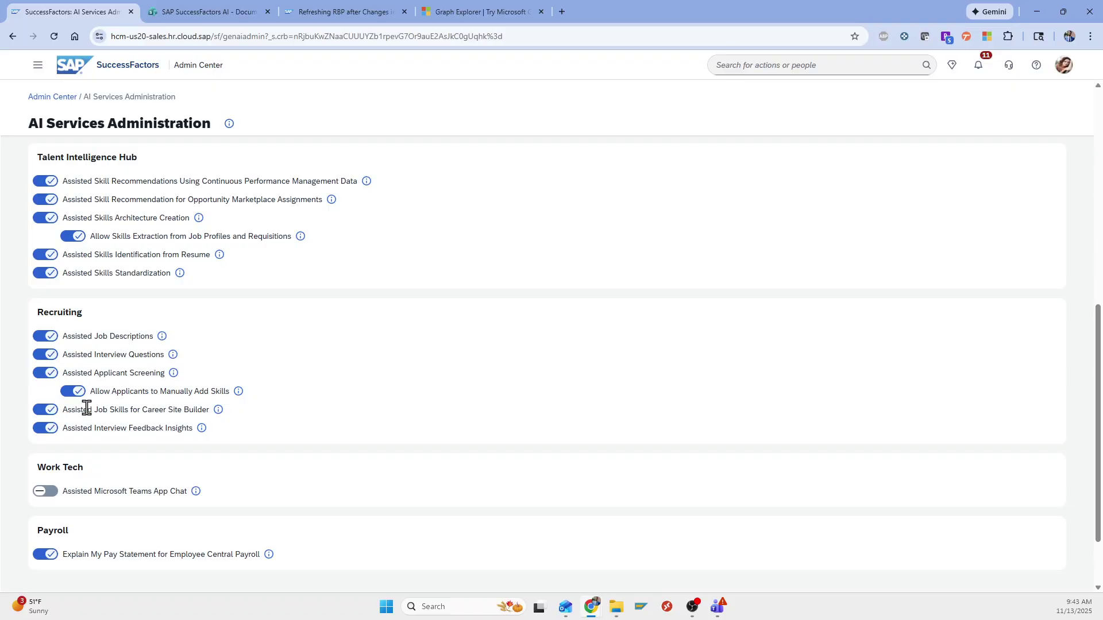
{"action": "scroll", "coordinate": [86, 407], "scroll_direction": "up", "scroll_amount": 10}
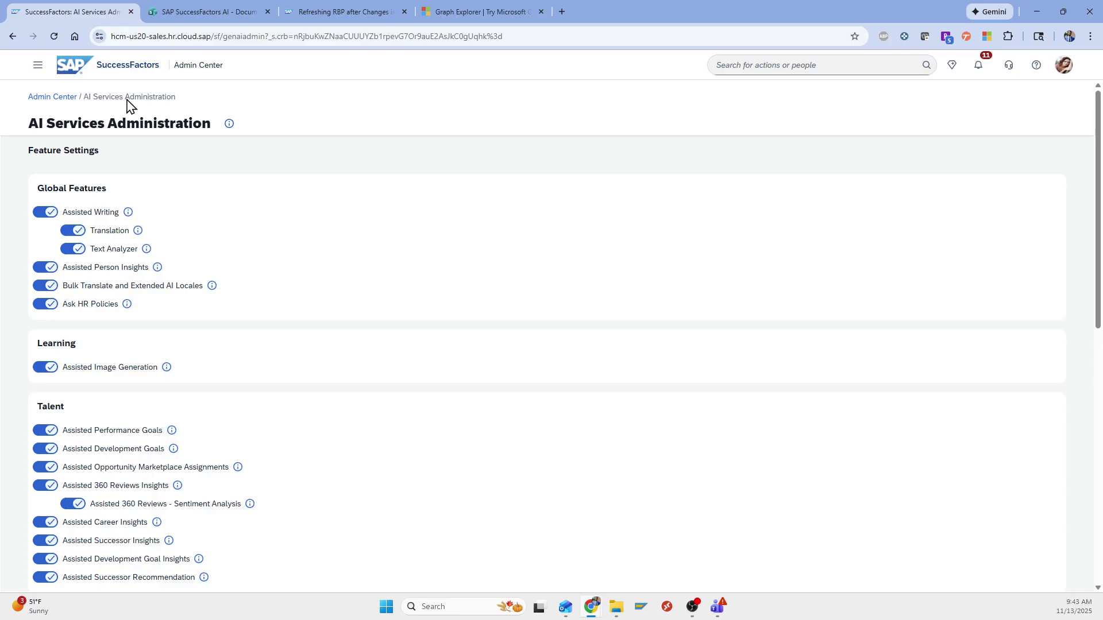
{"action": "mouse_move", "coordinate": [28, 125]}
{"action": "left_mouse_down"}
{"action": "mouse_move", "coordinate": [194, 123]}
{"action": "mouse_move", "coordinate": [33, 127]}
{"action": "left_mouse_up"}
{"action": "left_click", "coordinate": [197, 123]}
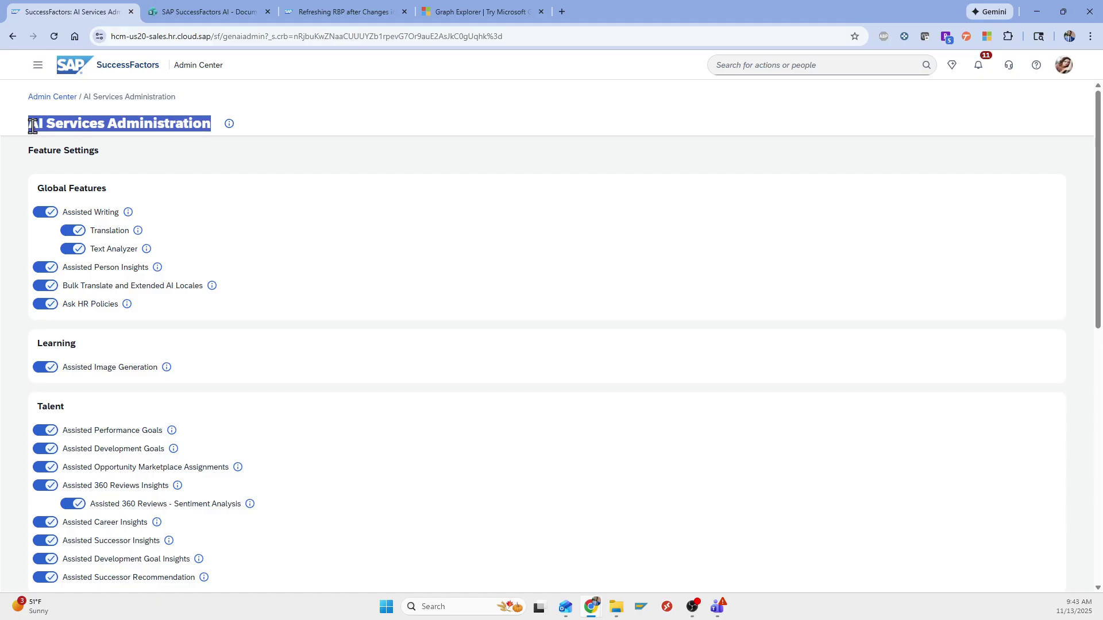
Step: Find Manage Permission Roles, open the System Admin role and put it into edit mode
{"action": "left_click", "coordinate": [816, 63]}
{"action": "type", "text": "manage p"}
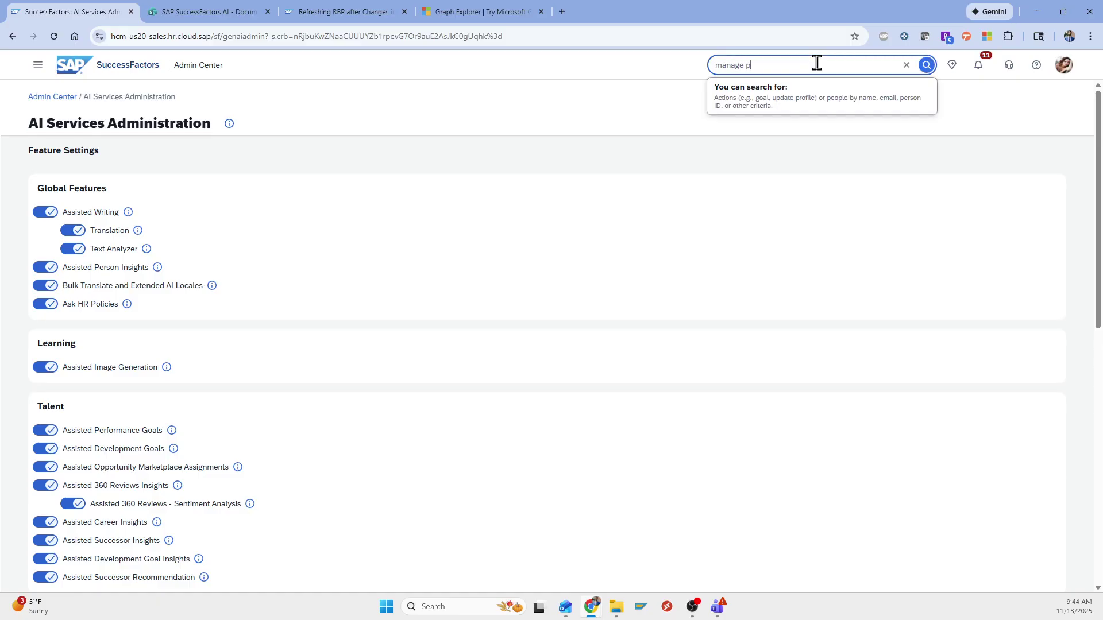
{"action": "type", "text": "erm"}
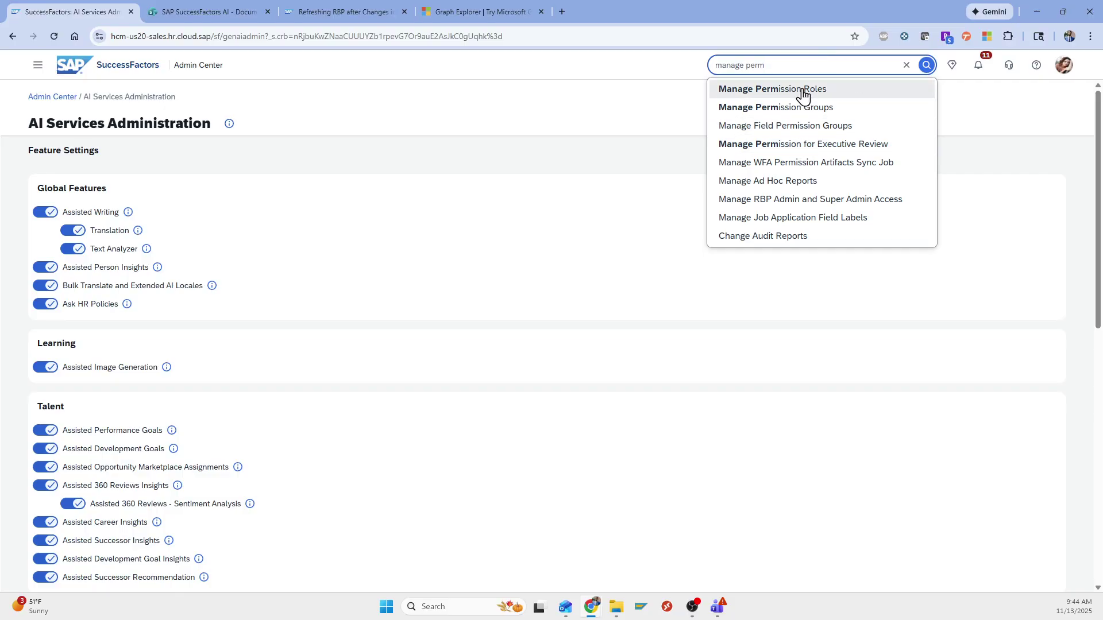
{"action": "left_click", "coordinate": [807, 90]}
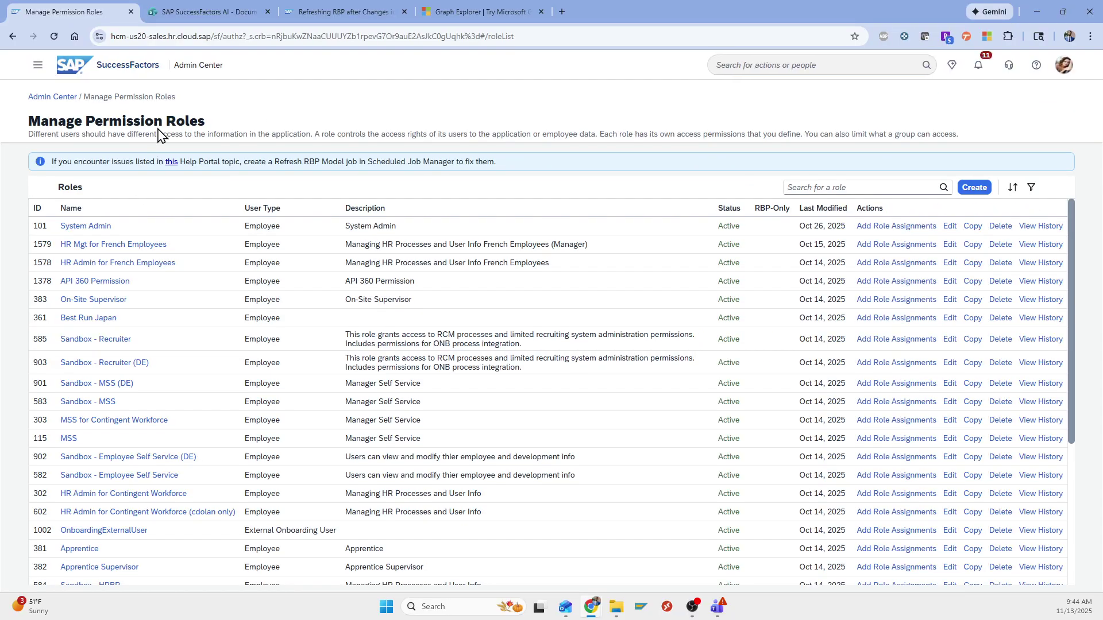
{"action": "left_click", "coordinate": [91, 226]}
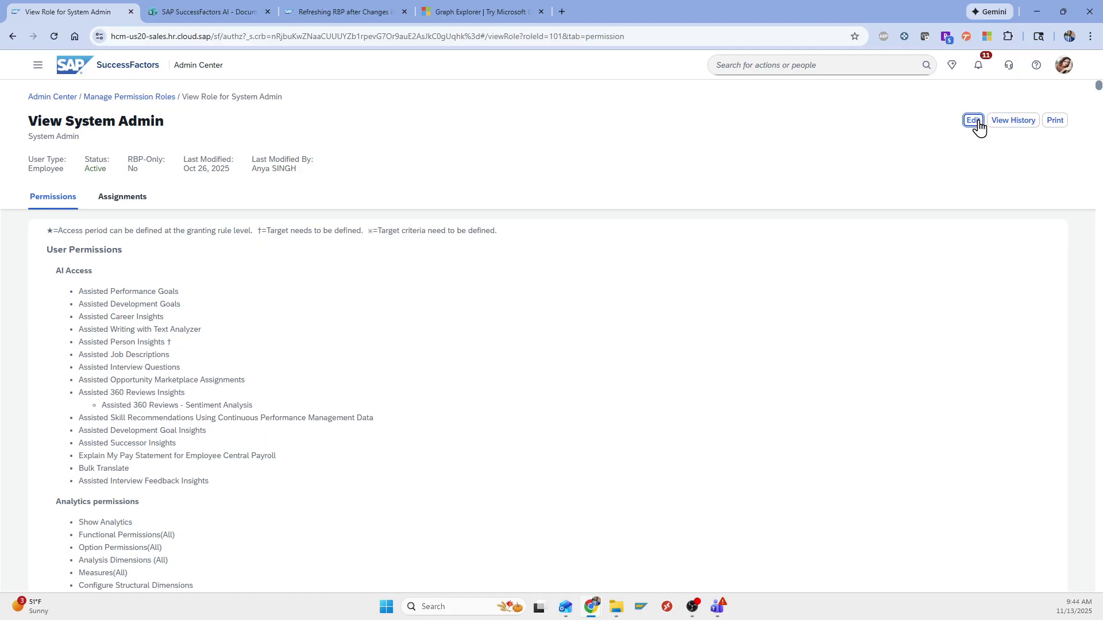
{"action": "left_click", "coordinate": [979, 122]}
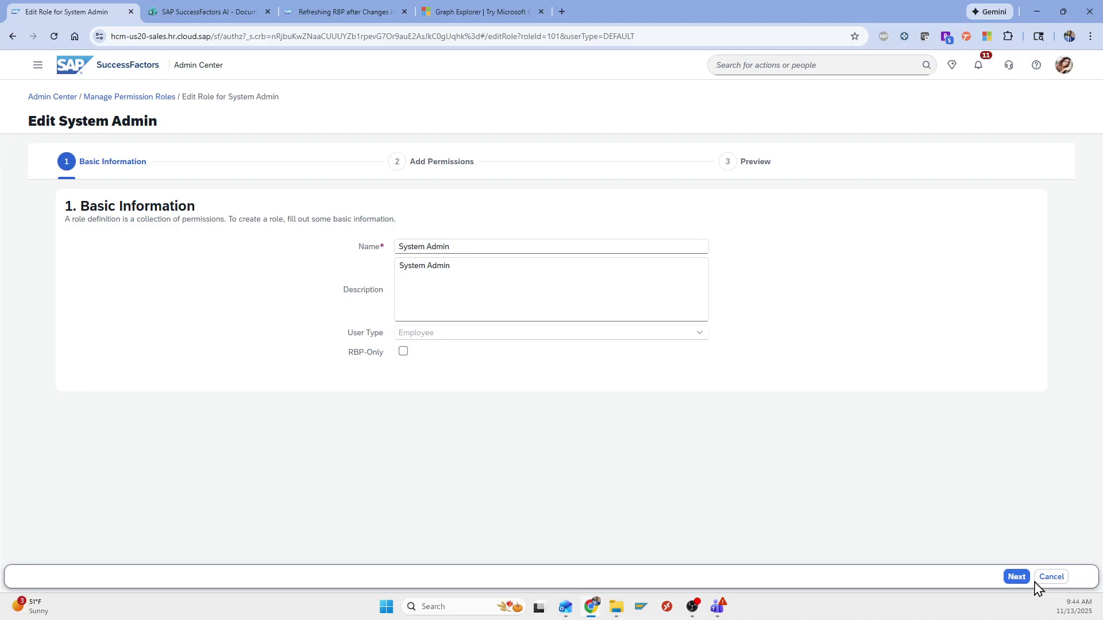
Step: Show System Admin's Manage AI Capabilities, with AI Services Administration and Manage Document Grounding granted
{"action": "left_click", "coordinate": [1017, 578]}
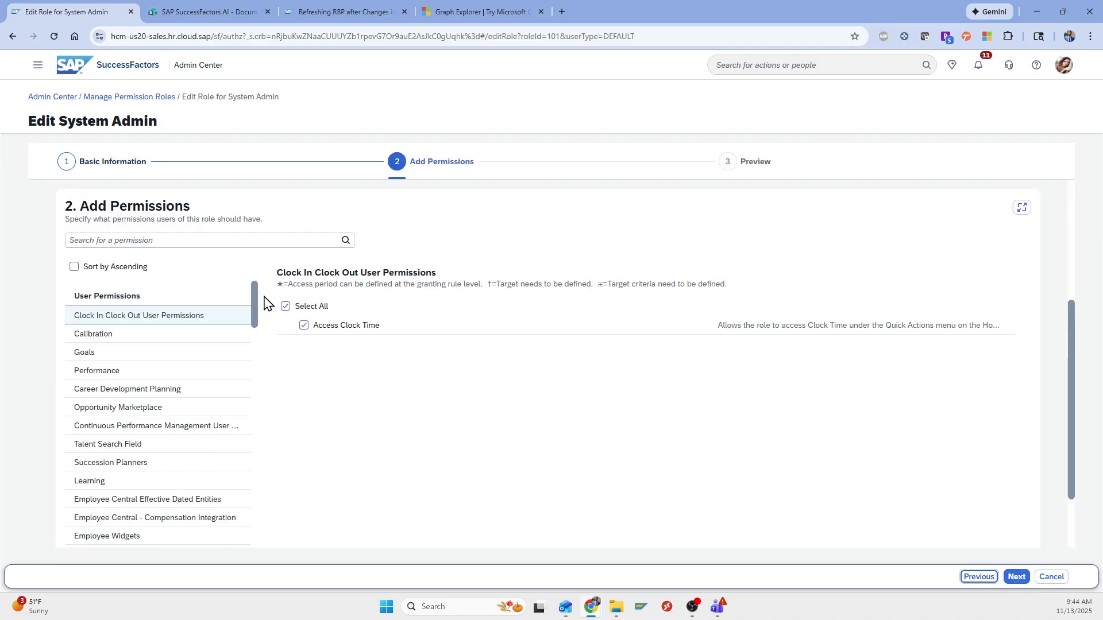
{"action": "scroll", "coordinate": [283, 314], "scroll_direction": "down", "scroll_amount": 1}
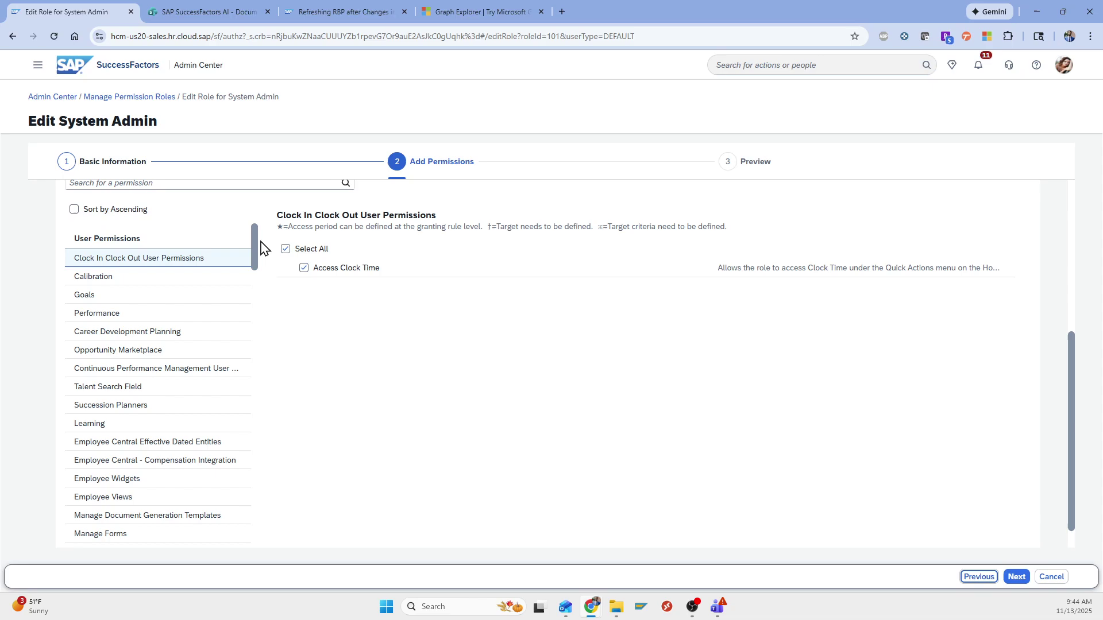
{"action": "left_click_drag", "start_coordinate": [254, 246], "coordinate": [249, 529]}
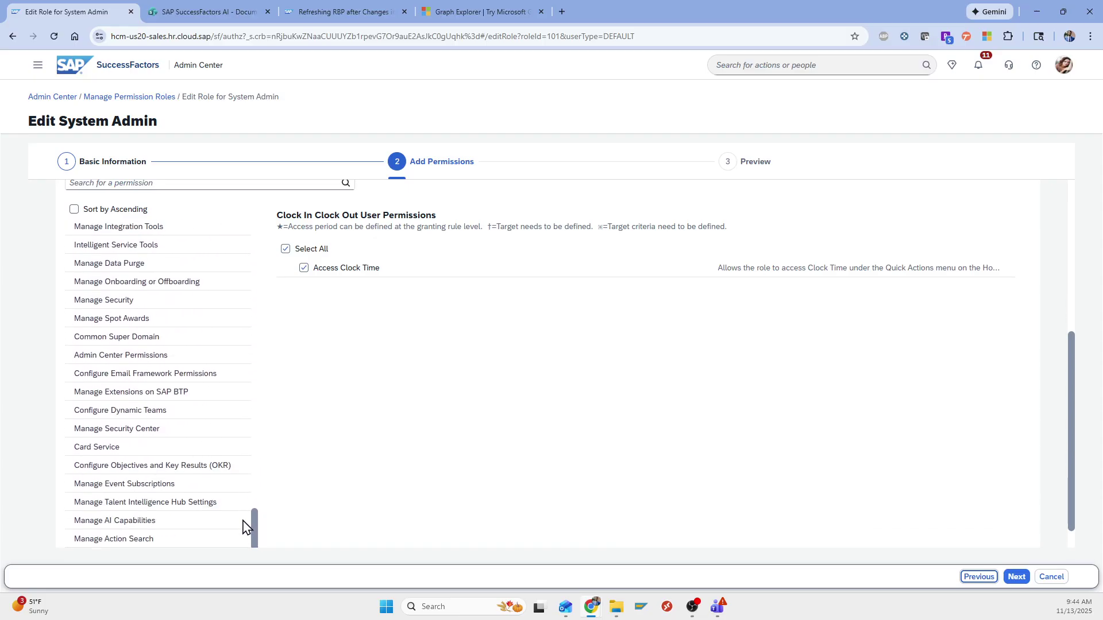
{"action": "left_click", "coordinate": [130, 482]}
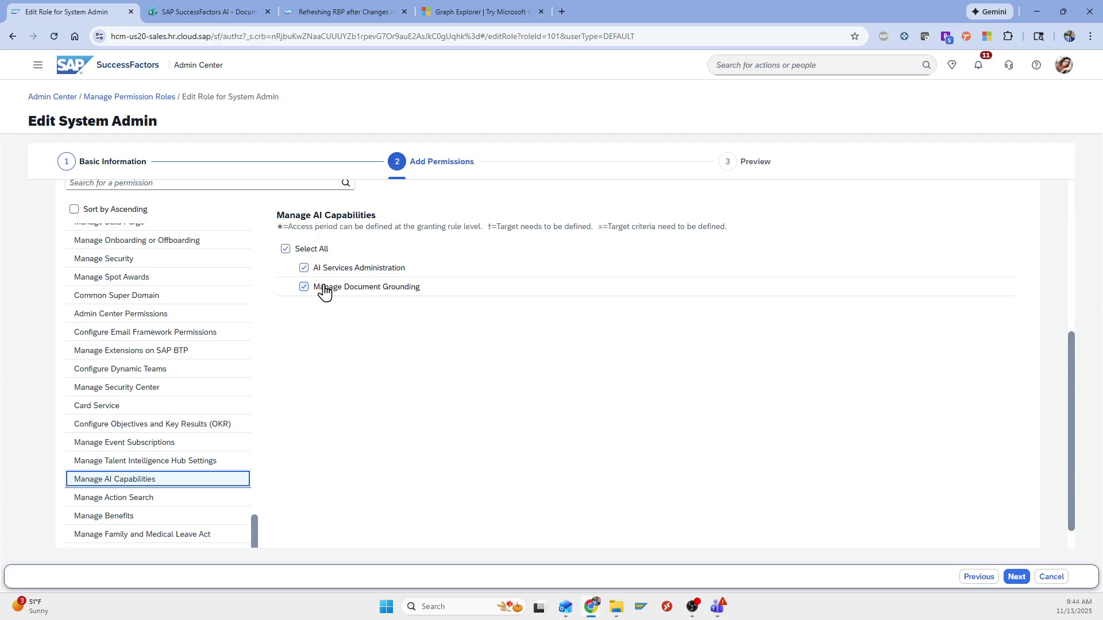
{"action": "scroll", "coordinate": [339, 291], "scroll_direction": "up", "scroll_amount": 2}
{"action": "scroll", "coordinate": [255, 347], "scroll_direction": "down", "scroll_amount": 3}
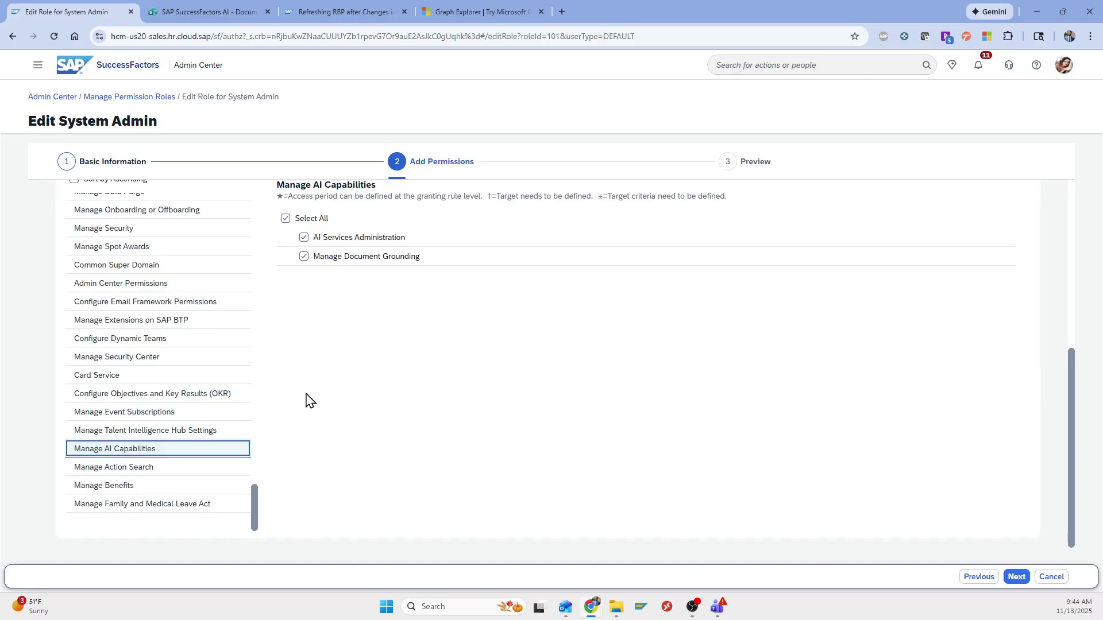
Step: Read the Help Portal article on refreshing RBP after configuration changes, then close its tab
{"action": "left_click_drag", "start_coordinate": [256, 504], "coordinate": [256, 498]}
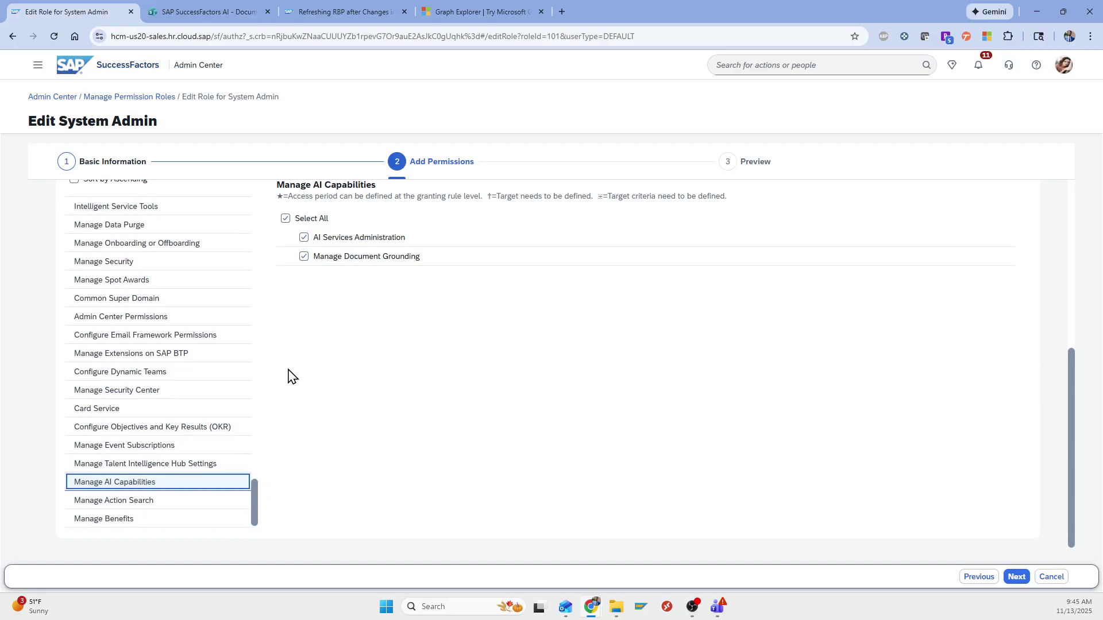
{"action": "left_click", "coordinate": [343, 11]}
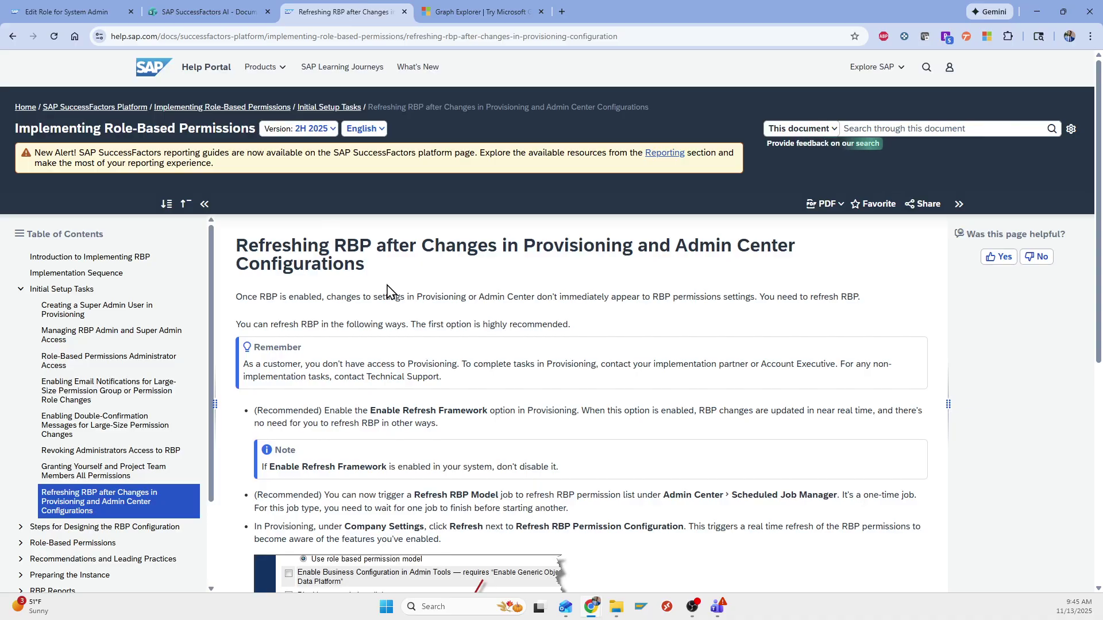
{"action": "left_click_drag", "start_coordinate": [334, 244], "coordinate": [424, 244]}
{"action": "left_click", "coordinate": [424, 244]}
{"action": "scroll", "coordinate": [284, 283], "scroll_direction": "down", "scroll_amount": 7}
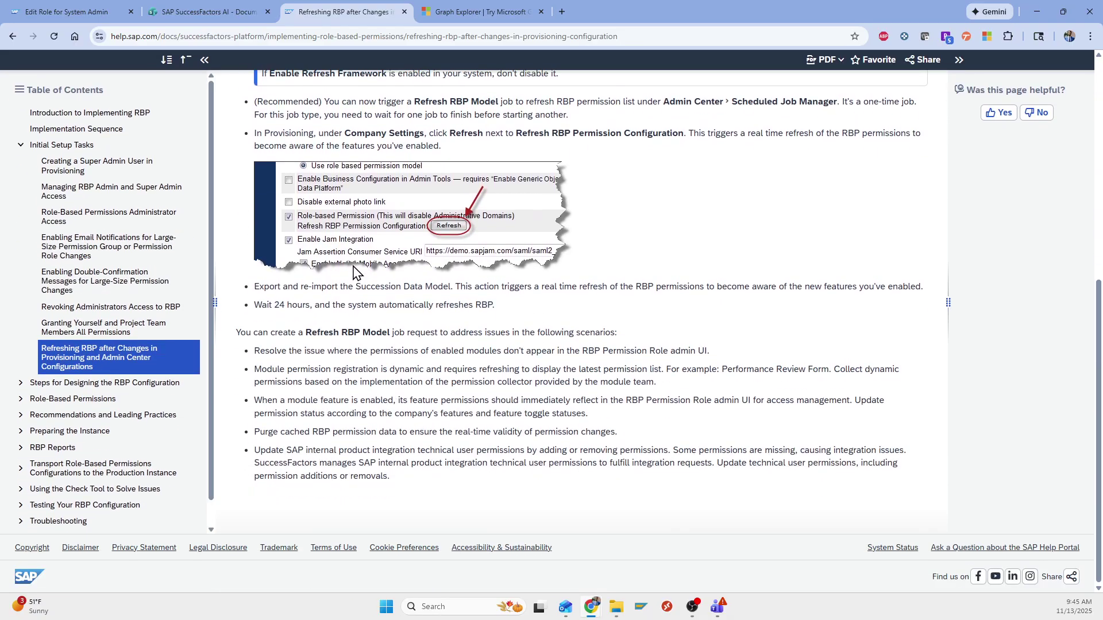
{"action": "scroll", "coordinate": [353, 270], "scroll_direction": "up", "scroll_amount": 7}
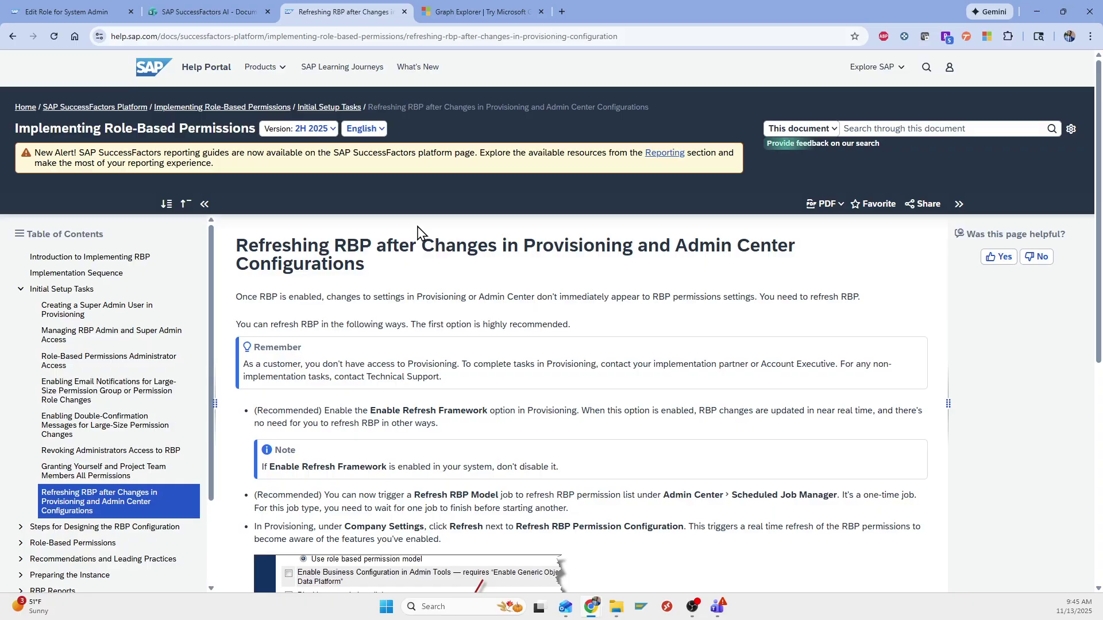
{"action": "left_click", "coordinate": [404, 11]}
Step: Recheck System Admin's Manage AI Capabilities permissions, then open AI Services Administration via 'AI services' search
{"action": "left_click", "coordinate": [46, 13]}
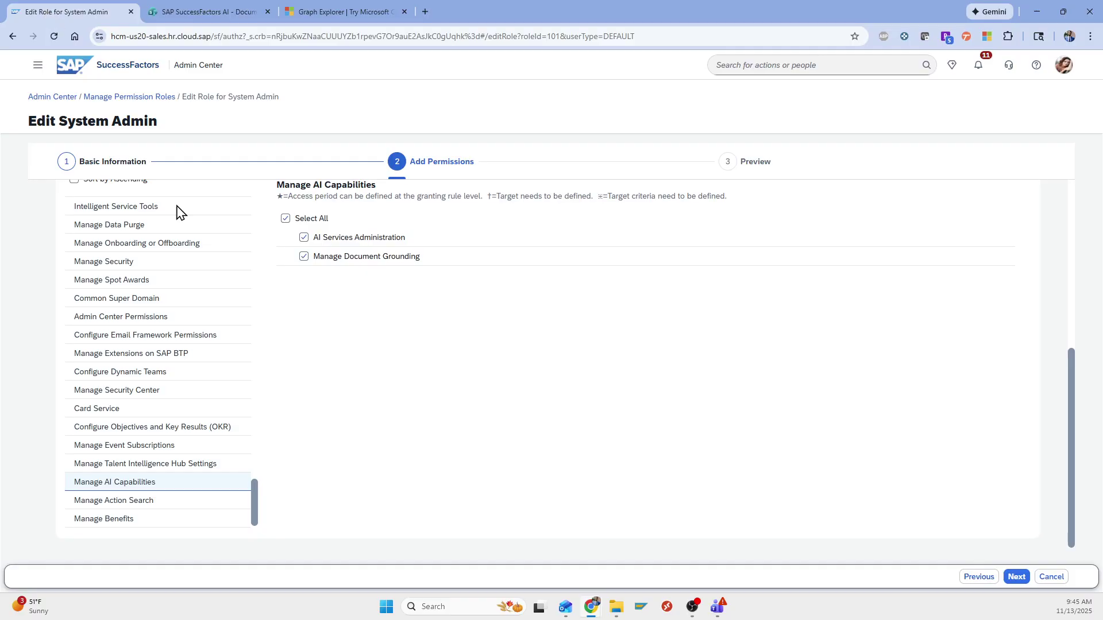
{"action": "left_click", "coordinate": [109, 484]}
{"action": "left_click", "coordinate": [783, 65]}
{"action": "type", "text": "AI"}
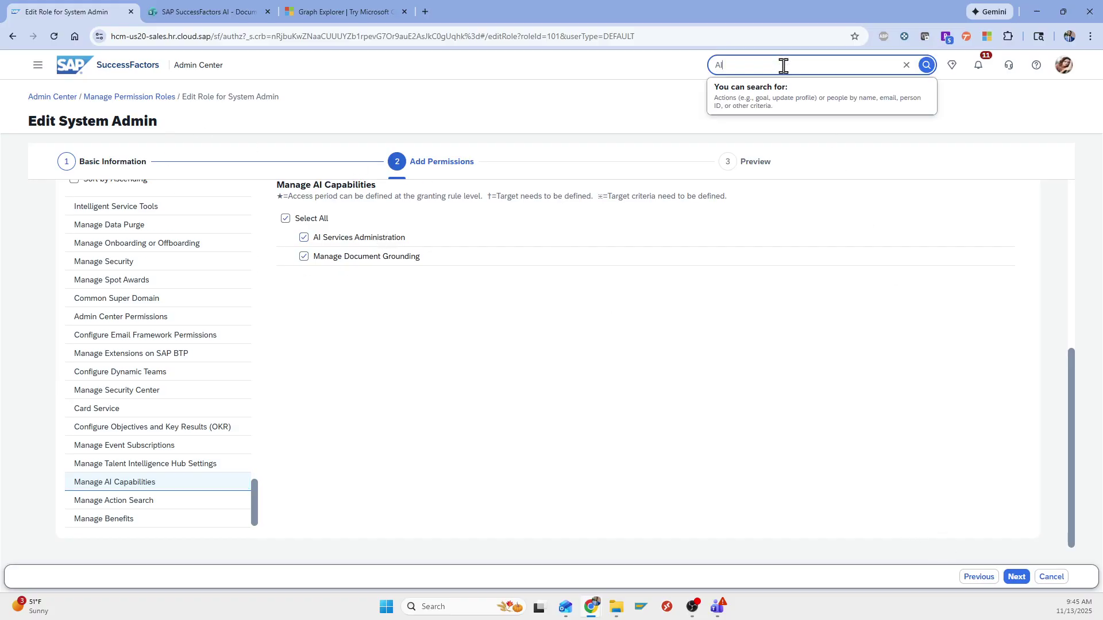
{"action": "type", "text": " services"}
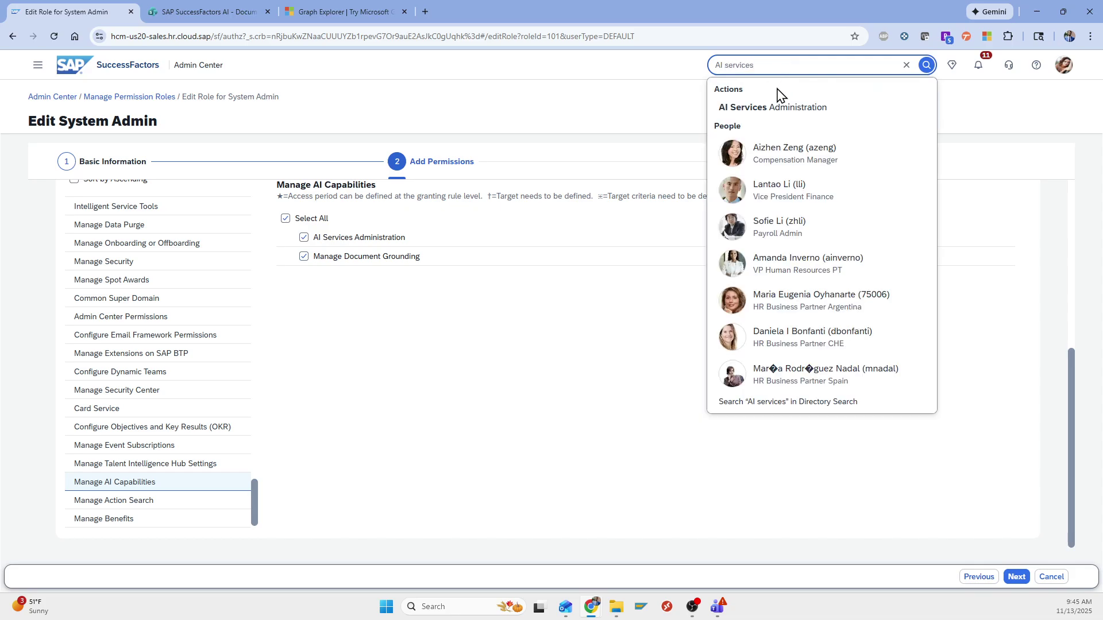
{"action": "key", "text": "Down"}
{"action": "key", "text": "Return"}
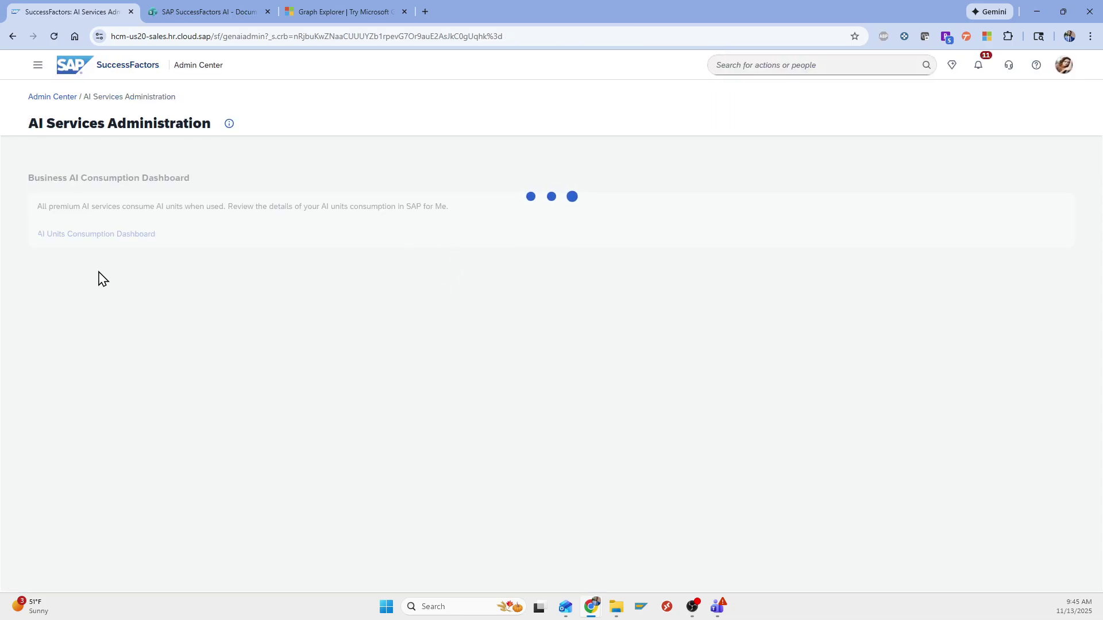
Step: Confirm Explain My Pay Statement for Employee Central Payroll is switched on
{"action": "scroll", "coordinate": [223, 281], "scroll_direction": "down", "scroll_amount": 1}
{"action": "scroll", "coordinate": [223, 282], "scroll_direction": "down", "scroll_amount": 8}
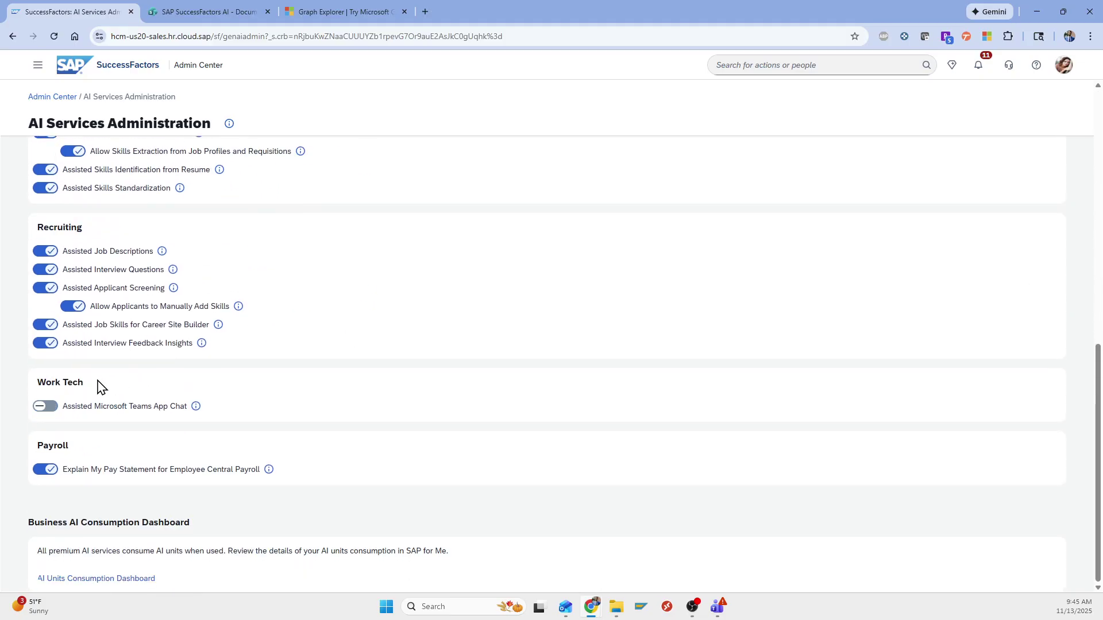
{"action": "left_click_drag", "start_coordinate": [261, 472], "coordinate": [61, 471]}
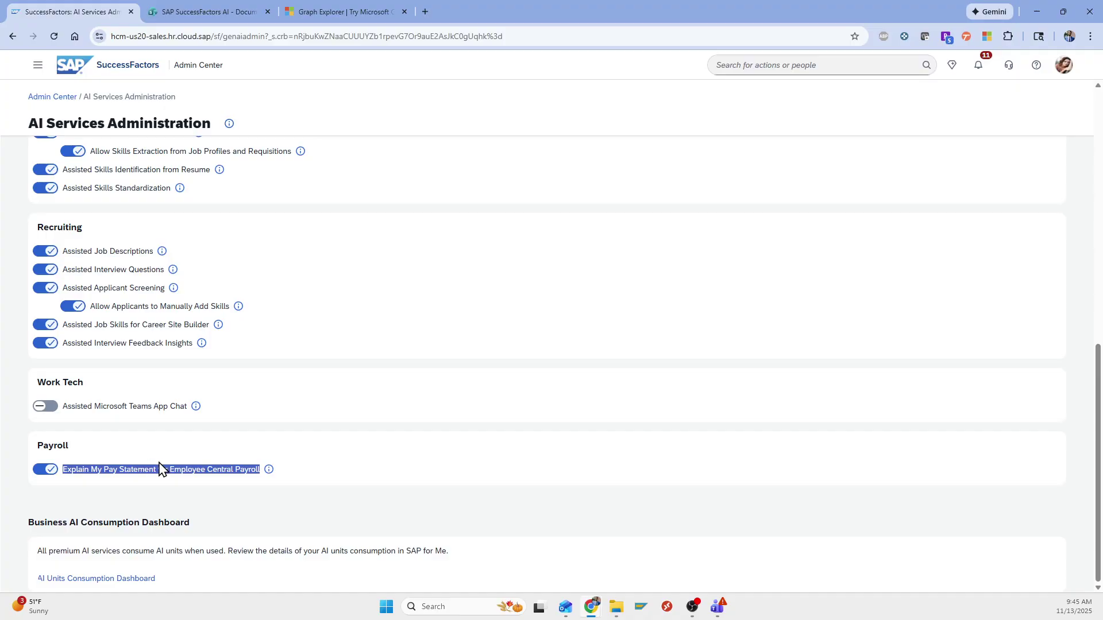
{"action": "scroll", "coordinate": [159, 464], "scroll_direction": "up", "scroll_amount": 1}
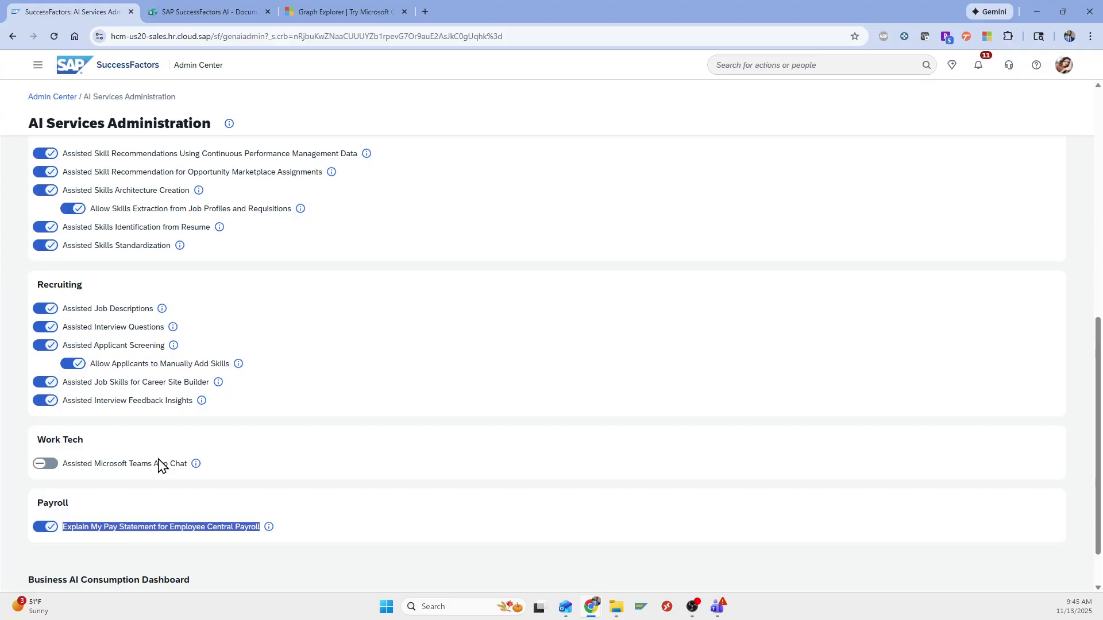
{"action": "left_click", "coordinate": [159, 528]}
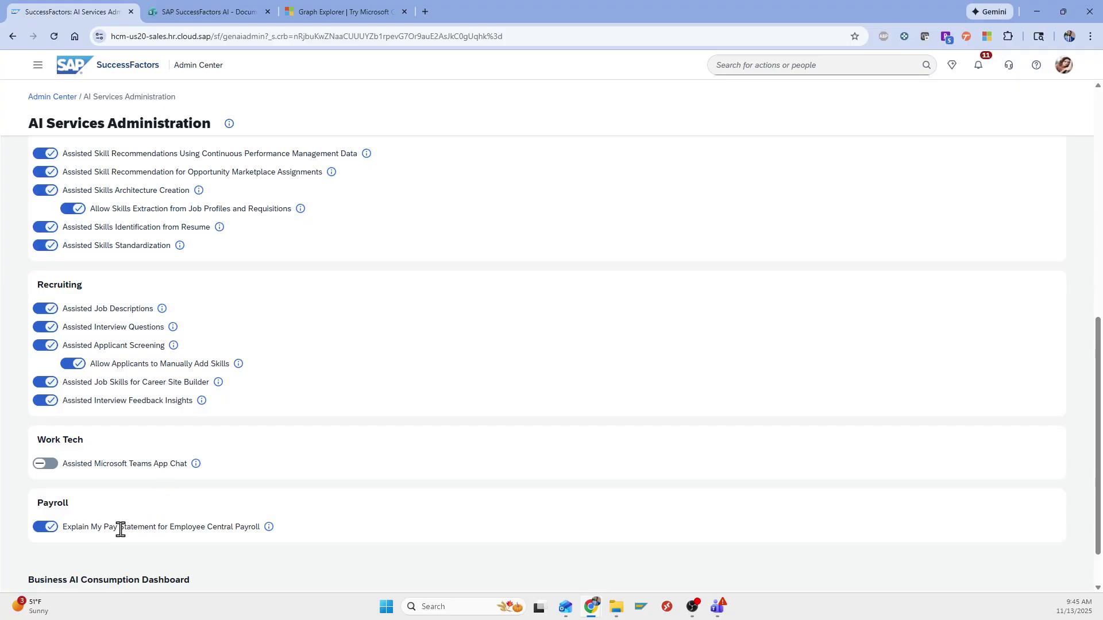
{"action": "left_click_drag", "start_coordinate": [120, 529], "coordinate": [233, 526]}
{"action": "left_click", "coordinate": [229, 527]}
{"action": "left_click_drag", "start_coordinate": [158, 529], "coordinate": [217, 528]}
{"action": "left_click", "coordinate": [213, 527]}
{"action": "left_click_drag", "start_coordinate": [90, 526], "coordinate": [236, 529]}
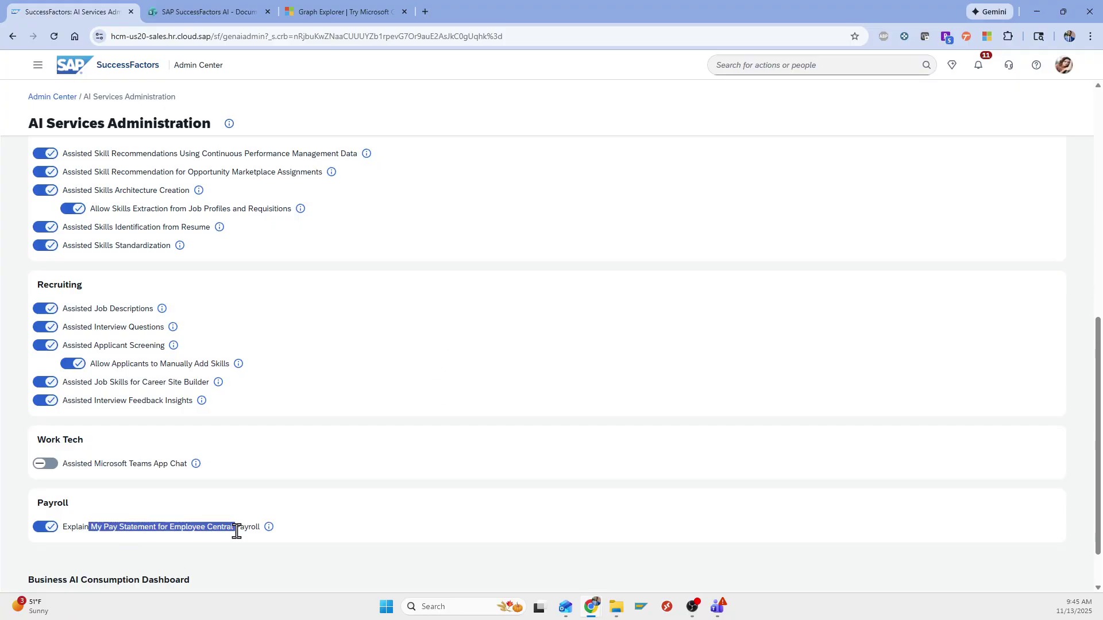
{"action": "scroll", "coordinate": [187, 300], "scroll_direction": "up", "scroll_amount": 8}
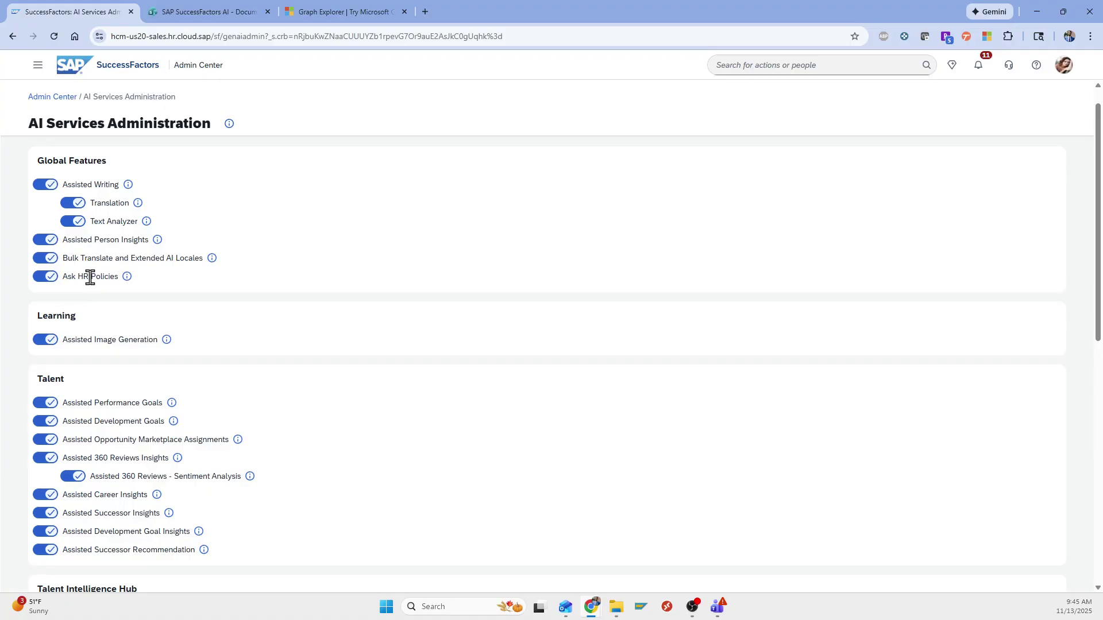
Step: Open Manage Document Grounding and set the AI use case to Explain Pay Statement
{"action": "left_click", "coordinate": [804, 70]}
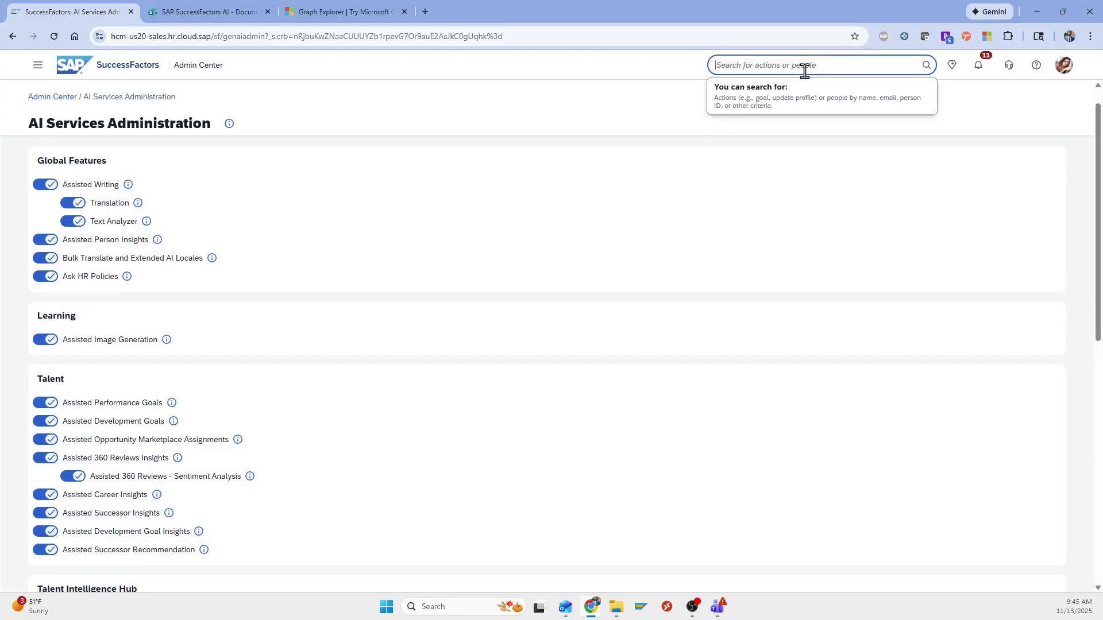
{"action": "type", "text": "document ground"}
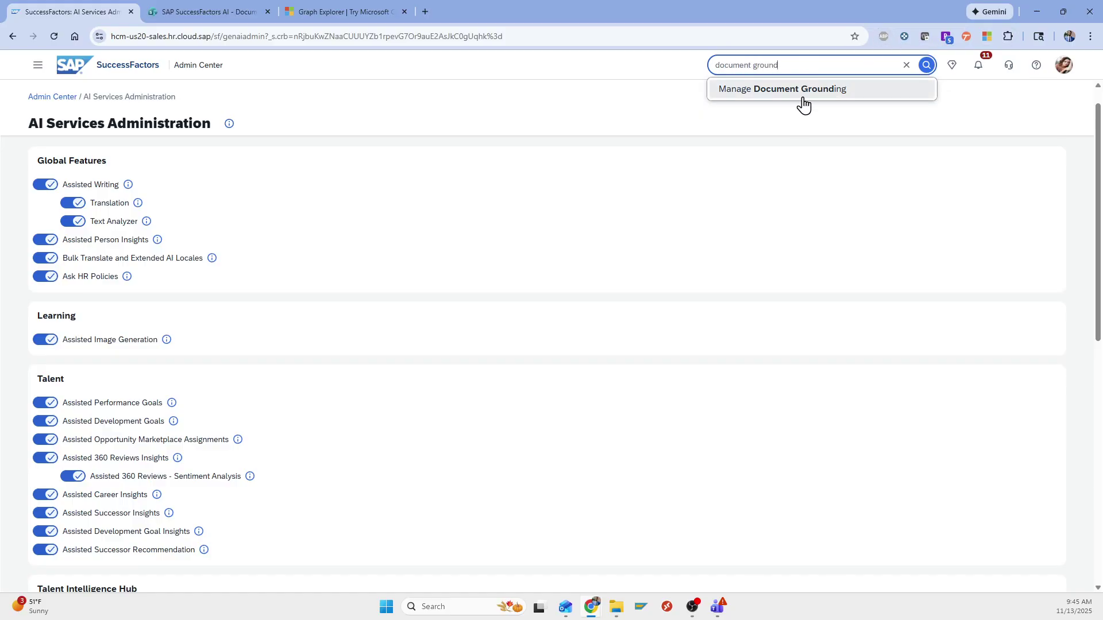
{"action": "left_click", "coordinate": [804, 96]}
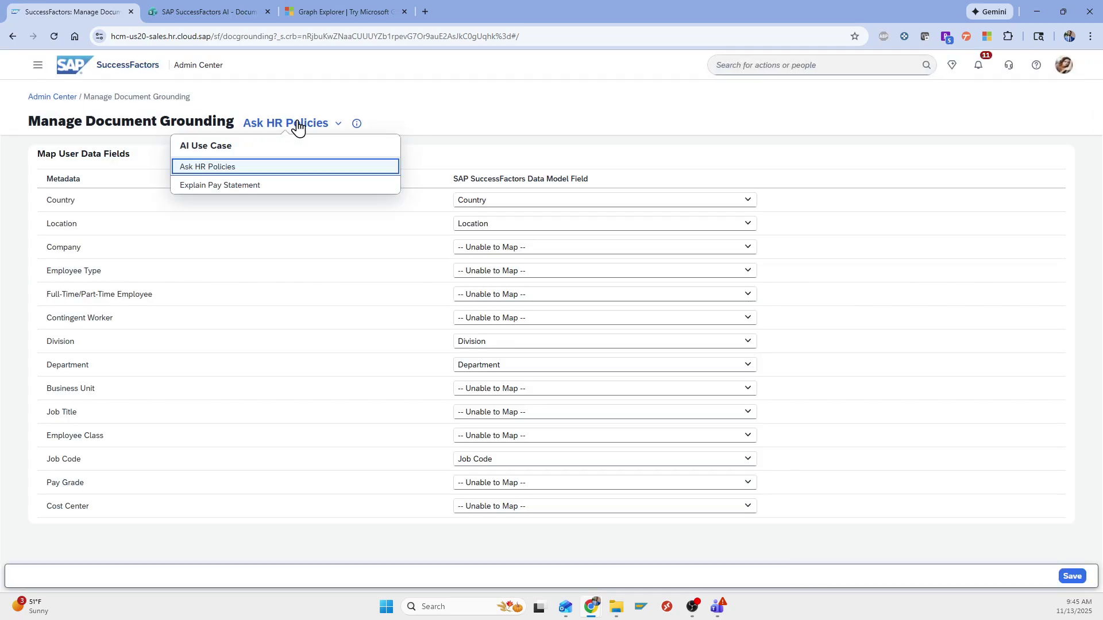
{"action": "left_click", "coordinate": [210, 187]}
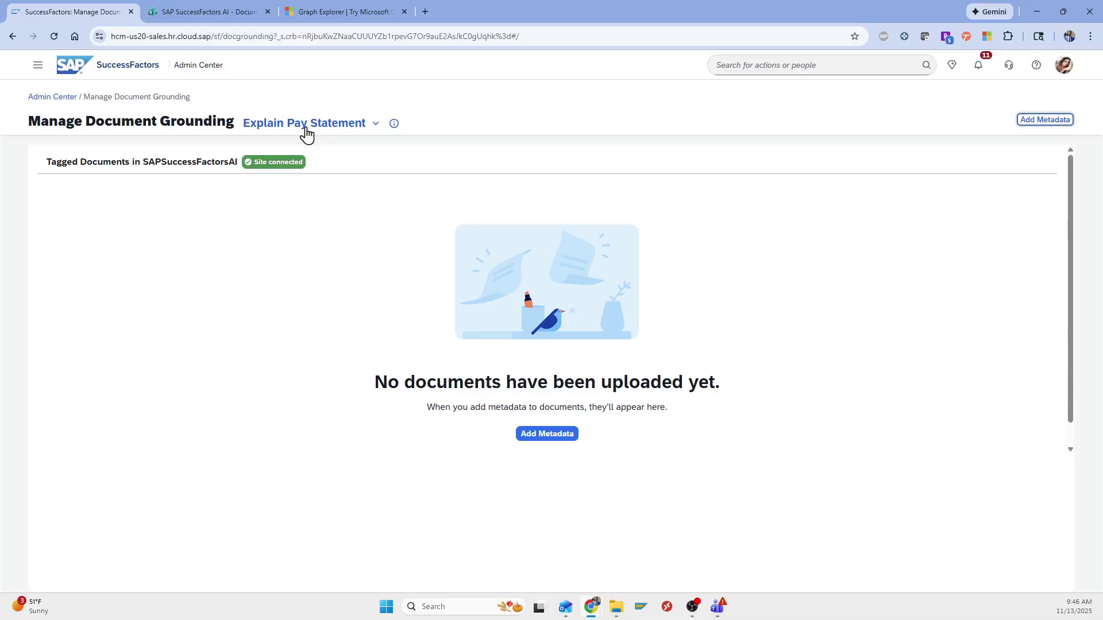
{"action": "left_click", "coordinate": [306, 129]}
{"action": "left_click", "coordinate": [316, 111]}
Step: Review the Tagged Documents heading and the connected site name SAPSuccessFactorsAI
{"action": "left_click_drag", "start_coordinate": [61, 162], "coordinate": [239, 165]}
{"action": "left_click", "coordinate": [231, 162]}
{"action": "left_click_drag", "start_coordinate": [47, 165], "coordinate": [215, 162]}
{"action": "left_click", "coordinate": [214, 162]}
{"action": "left_click_drag", "start_coordinate": [147, 162], "coordinate": [249, 164]}
{"action": "left_click", "coordinate": [249, 163]}
Step: View the empty SharePoint Documents library, then return to Manage Document Grounding
{"action": "left_click", "coordinate": [218, 12]}
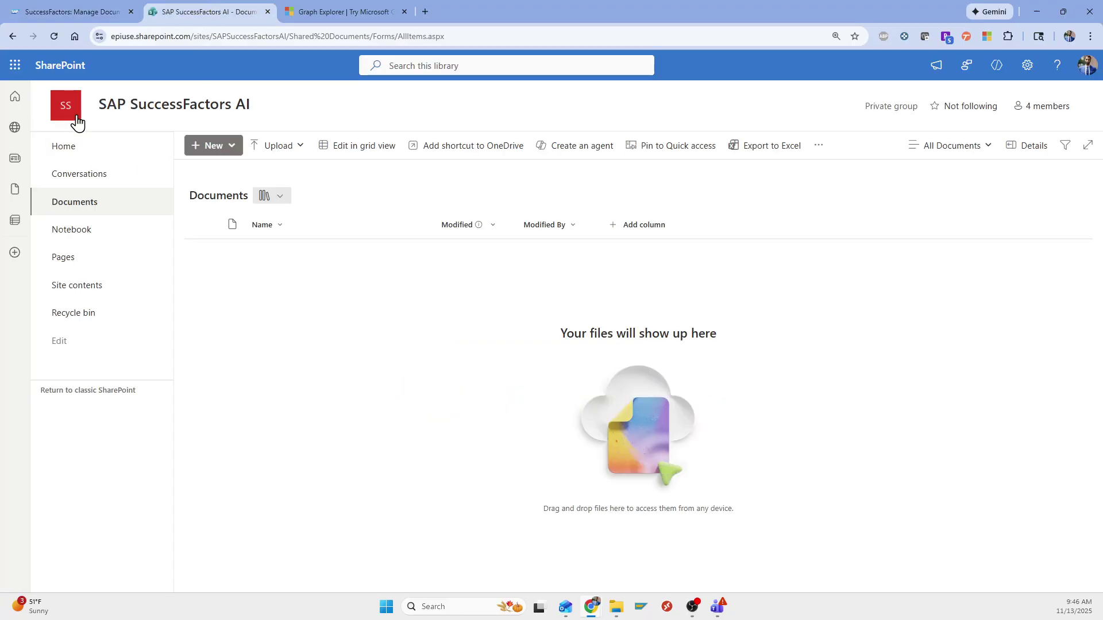
{"action": "left_click", "coordinate": [98, 21]}
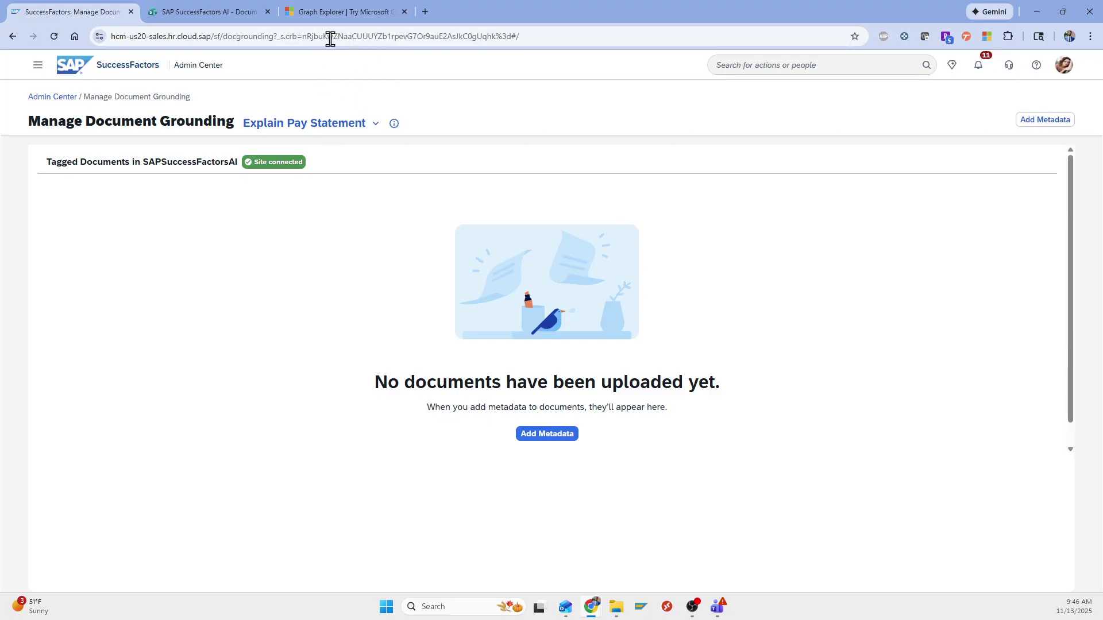
Step: Inspect the Graph Explorer GET URL for the SAPSuccessFactorsAI site returning 400 Bad Request
{"action": "left_click", "coordinate": [326, 17]}
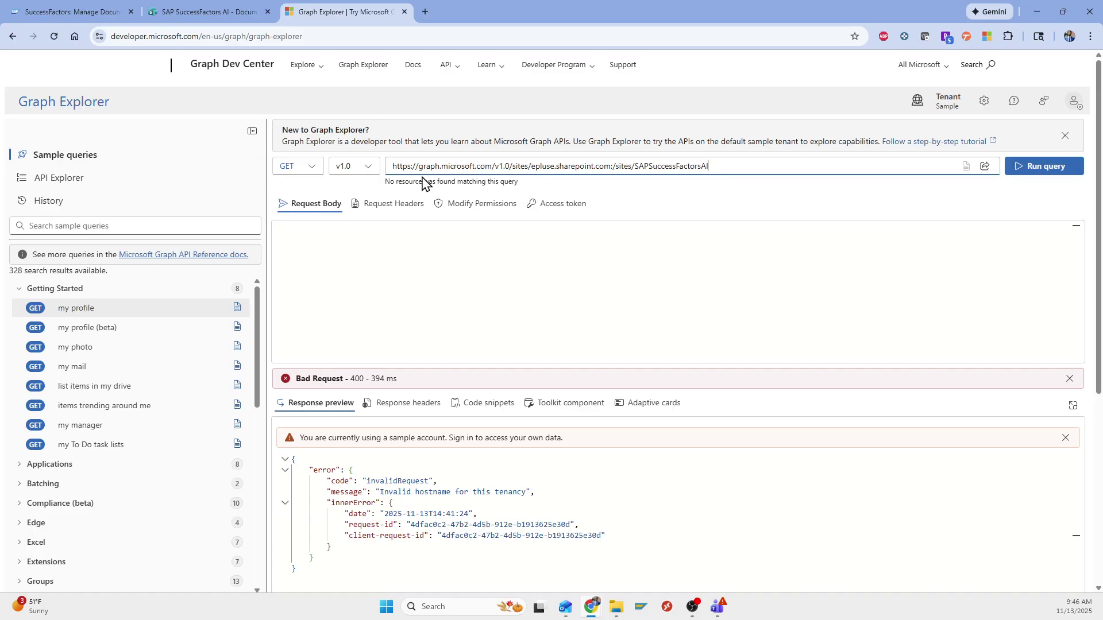
{"action": "left_click_drag", "start_coordinate": [747, 164], "coordinate": [370, 163]}
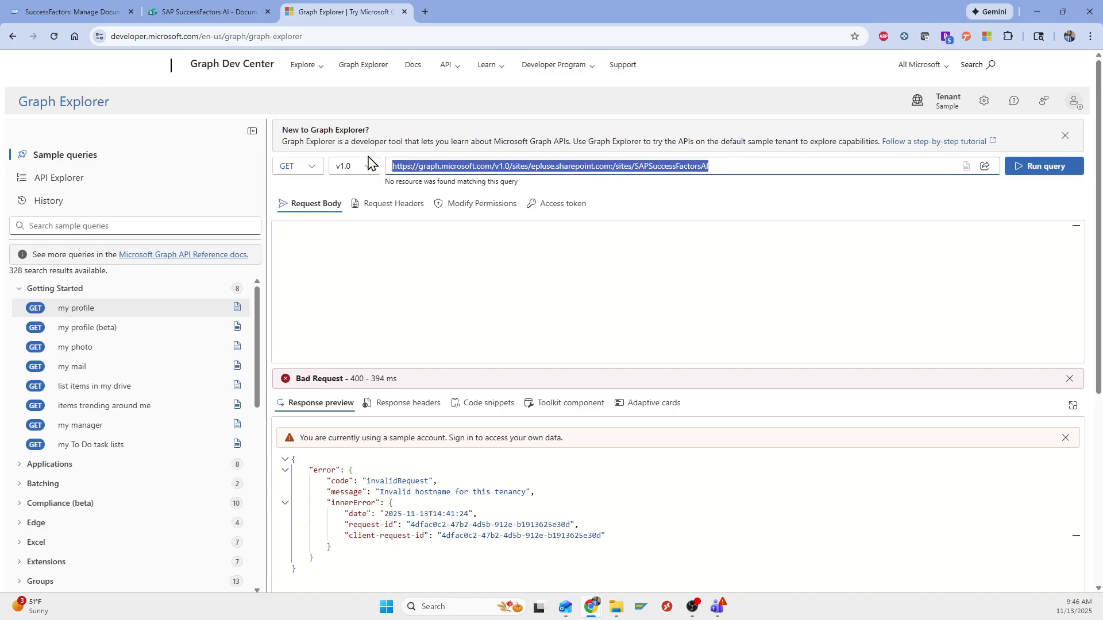
{"action": "left_click", "coordinate": [576, 166]}
{"action": "left_click", "coordinate": [776, 172]}
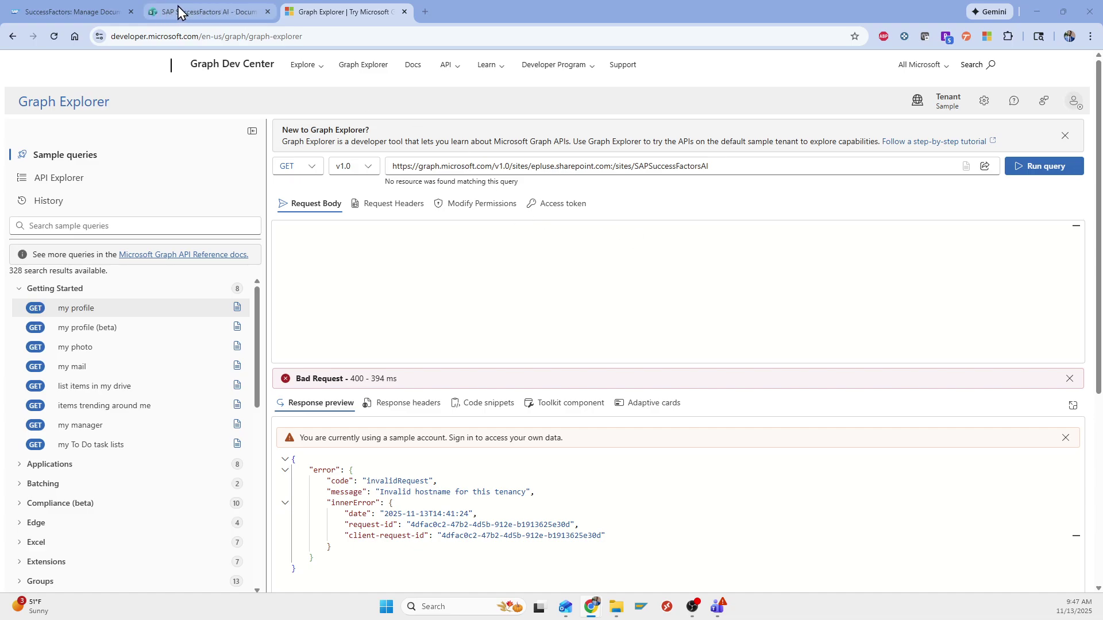
Step: Switch back to the SuccessFactors tab and go to the Home page through the main navigation menu
{"action": "left_click", "coordinate": [88, 9]}
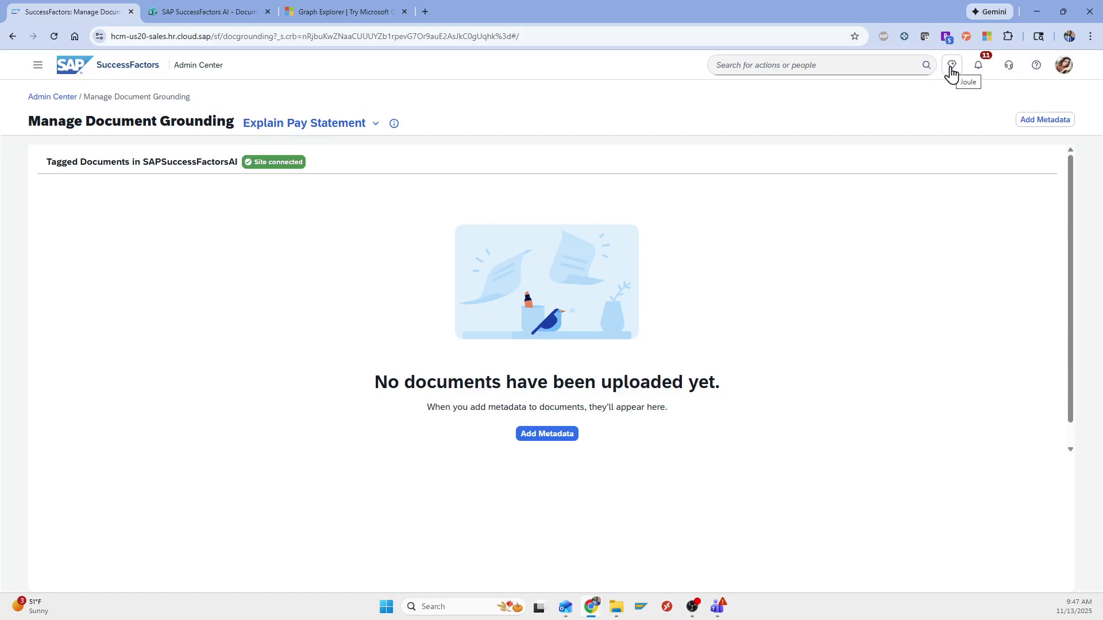
{"action": "left_click", "coordinate": [37, 65]}
{"action": "left_click", "coordinate": [43, 93]}
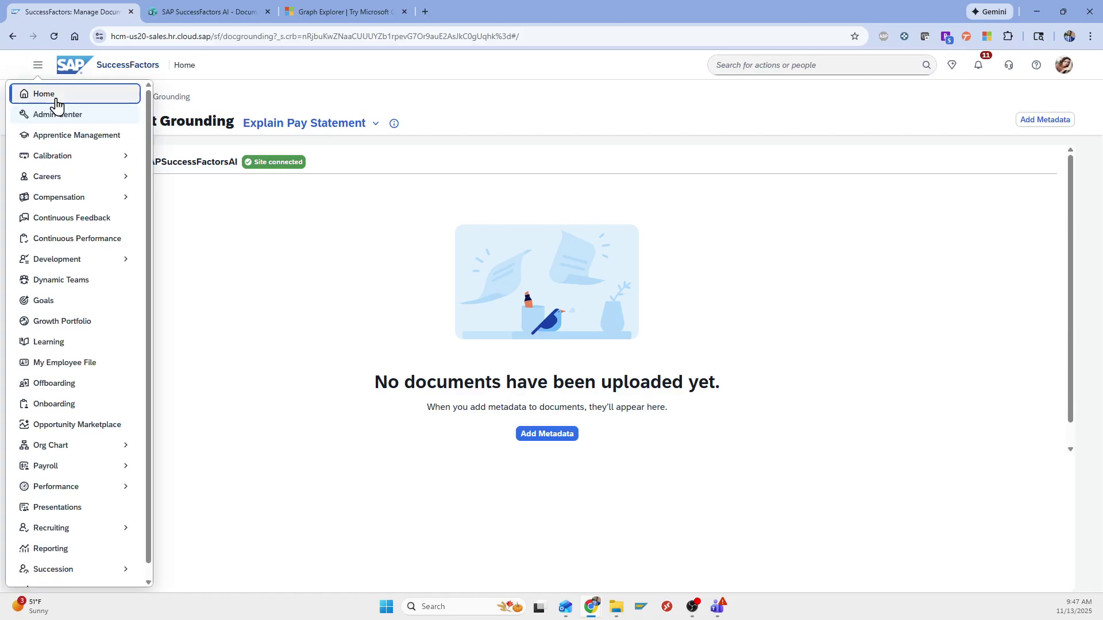